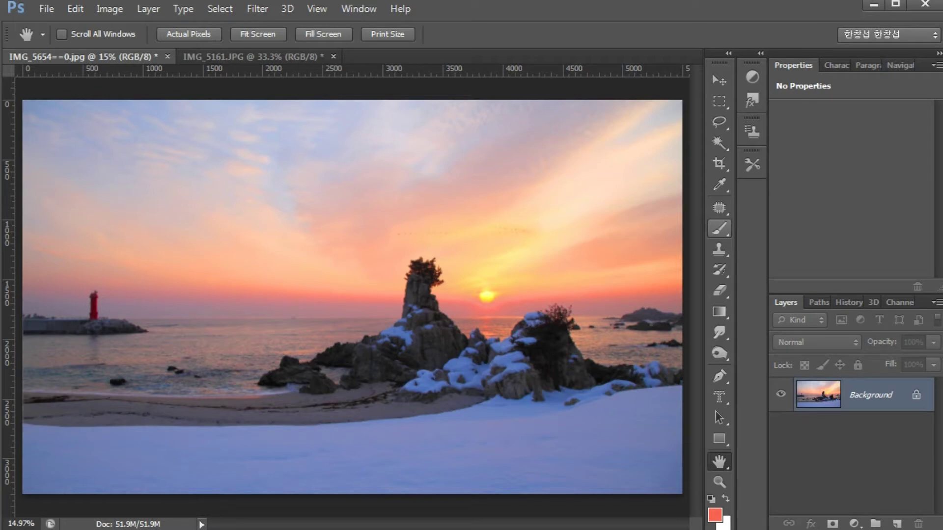
# Choose the 55 px hard round brush preset and enlarge it to 119 px at 100% hardness.
pyautogui.press('space')
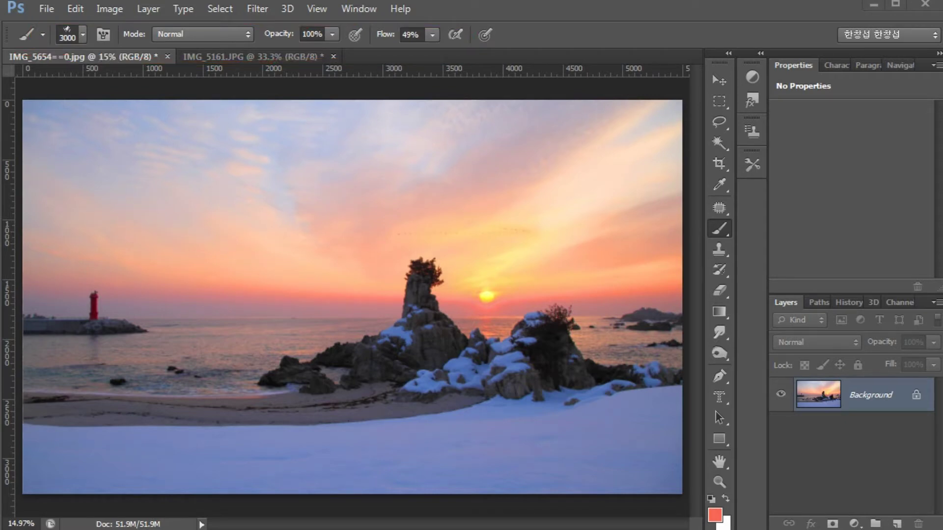
pyautogui.click(82, 34)
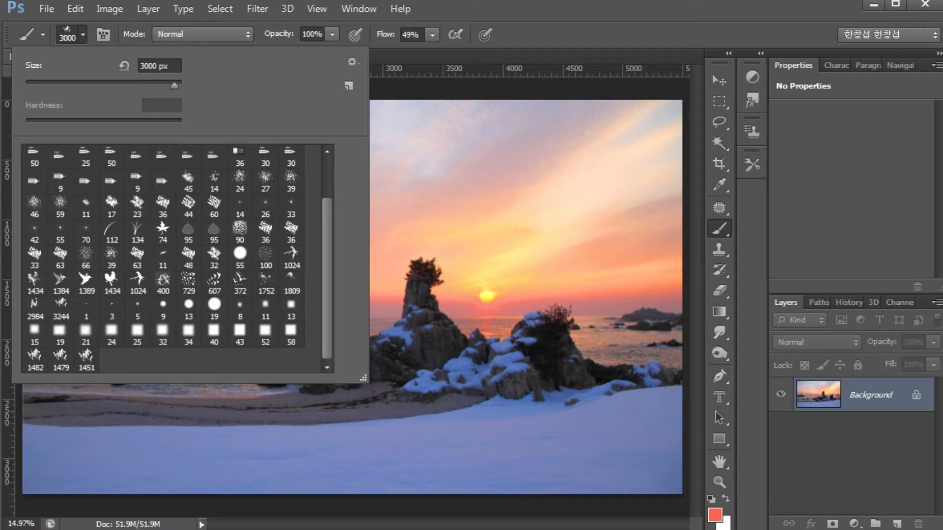
pyautogui.click(240, 256)
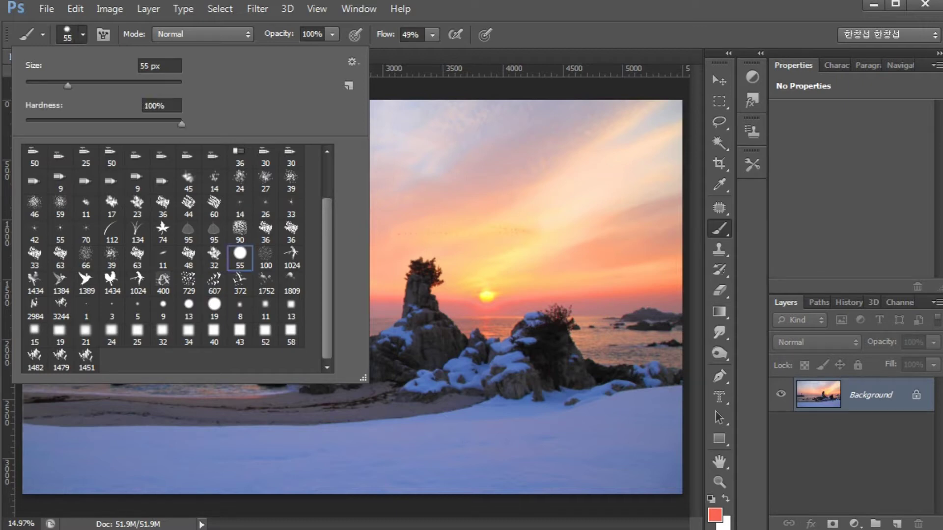
pyautogui.moveTo(68, 86); pyautogui.dragTo(106, 86)
pyautogui.moveTo(182, 124)
pyautogui.mouseDown()
pyautogui.moveTo(26, 125)
pyautogui.moveTo(181, 124)
pyautogui.mouseUp()
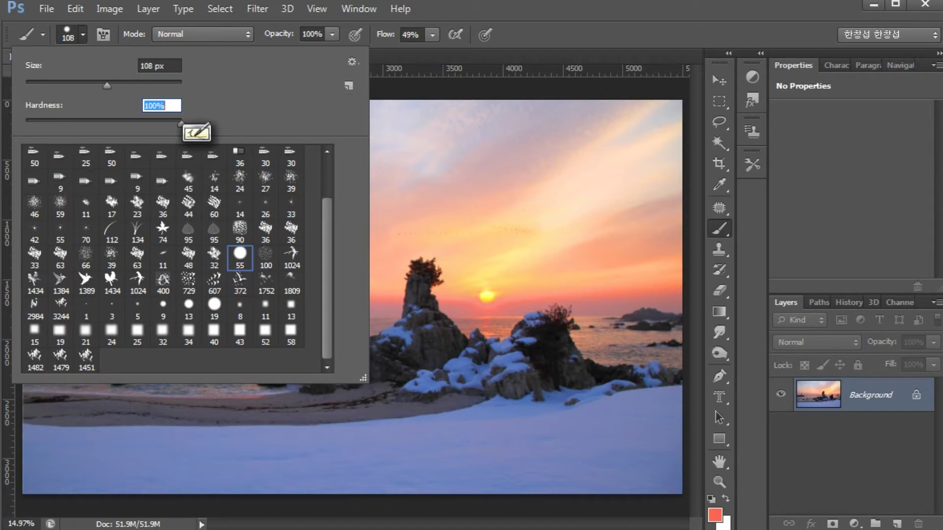
pyautogui.moveTo(107, 86)
pyautogui.mouseDown()
pyautogui.moveTo(134, 86)
pyautogui.moveTo(98, 86)
pyautogui.moveTo(111, 85)
pyautogui.mouseUp()
pyautogui.moveTo(181, 124)
pyautogui.mouseDown()
pyautogui.moveTo(131, 124)
pyautogui.moveTo(182, 125)
pyautogui.mouseUp()
pyautogui.click(352, 61)
pyautogui.press('Escape')
pyautogui.click(352, 62)
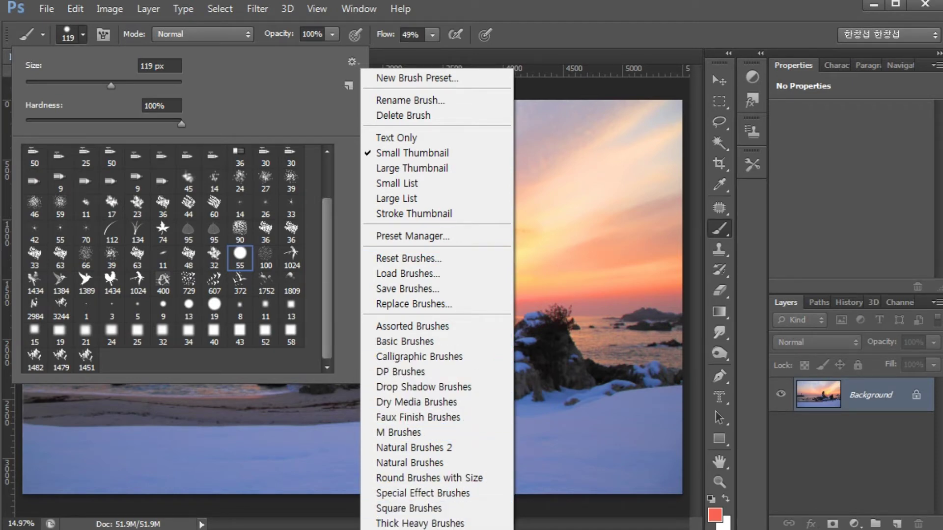
pyautogui.press('Escape')
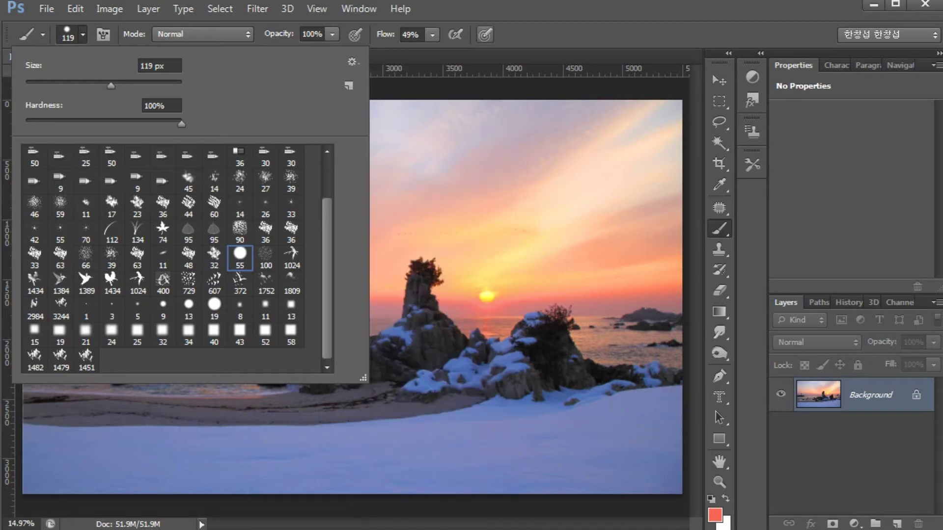
pyautogui.press('Escape')
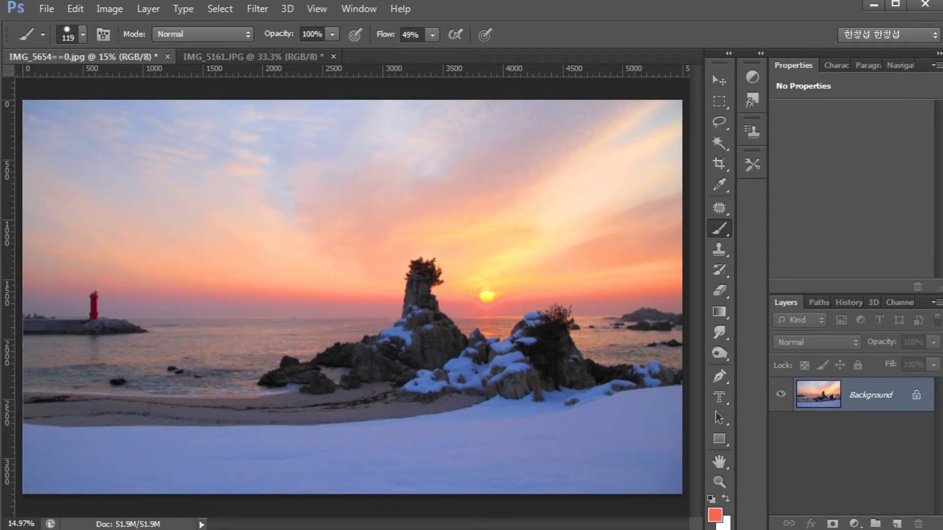
# Open the full brush settings and turn off Dual Brush for the round brush.
pyautogui.click(103, 34)
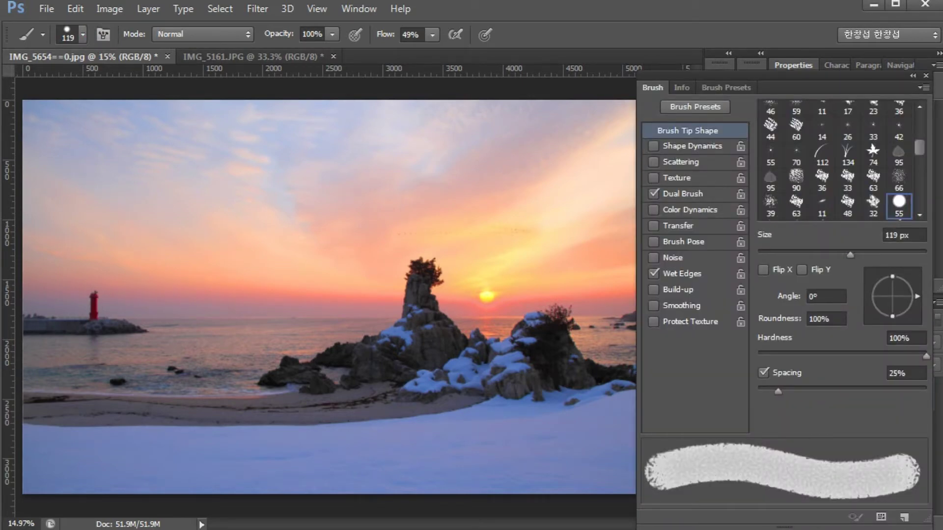
pyautogui.click(654, 194)
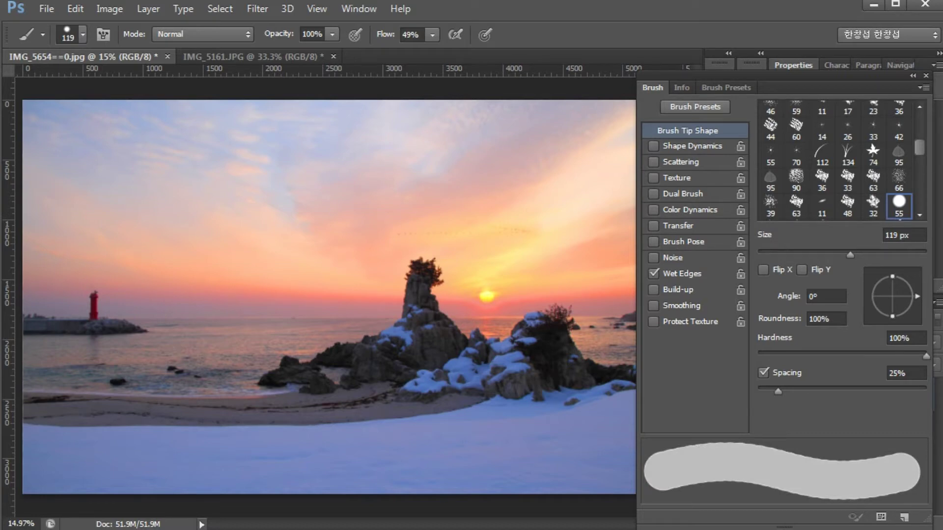
pyautogui.click(681, 162)
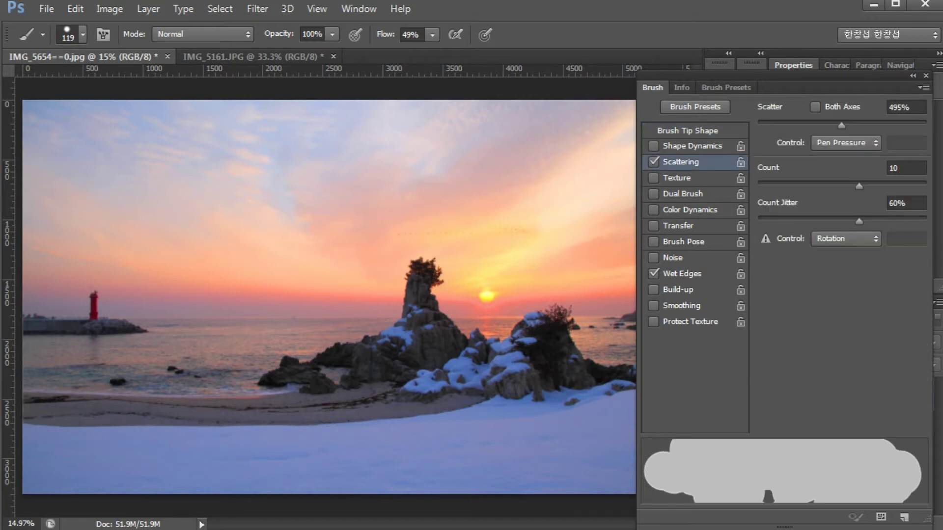
pyautogui.click(688, 131)
pyautogui.click(695, 106)
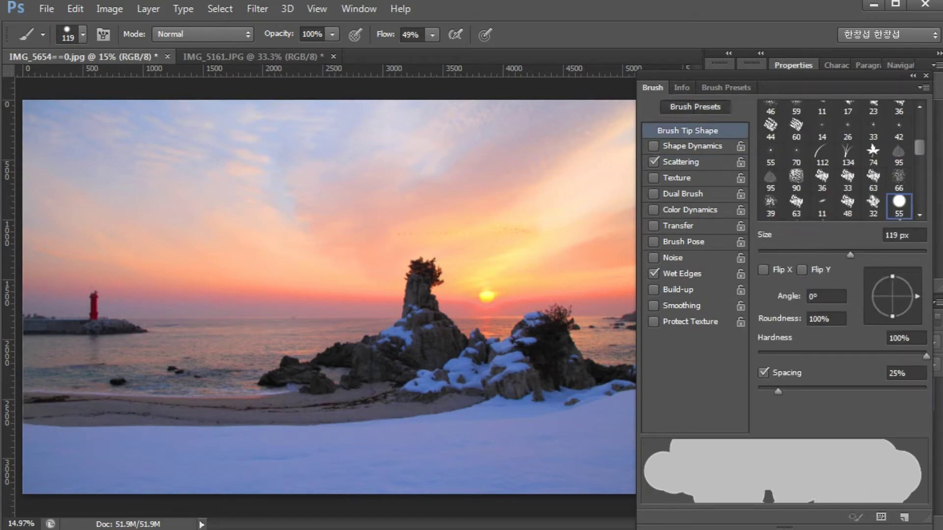
pyautogui.click(652, 88)
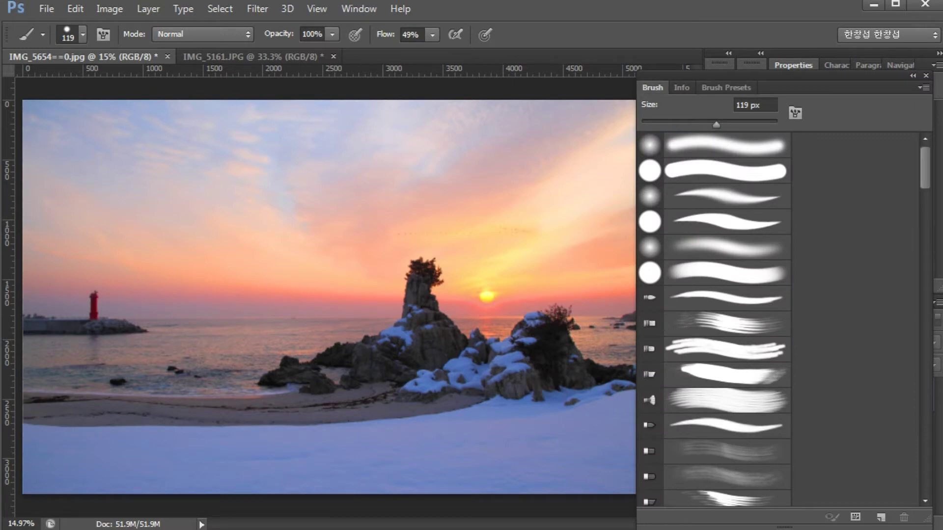
pyautogui.click(654, 162)
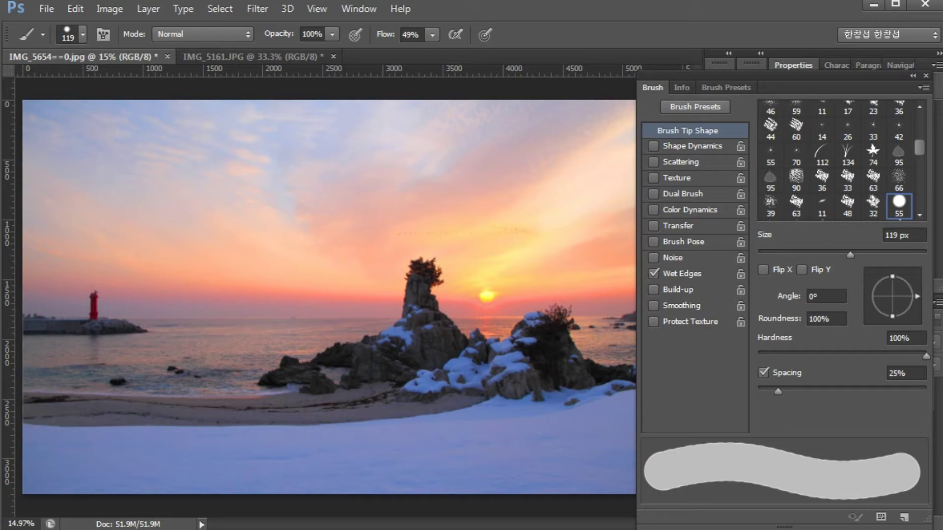
# Turn off Wet Edges for the round brush and close the brush settings.
pyautogui.click(654, 273)
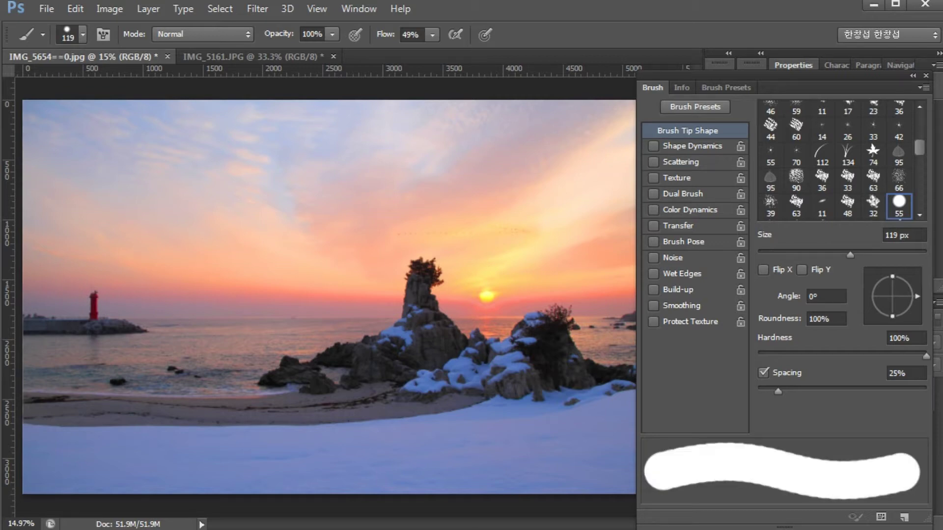
pyautogui.click(926, 76)
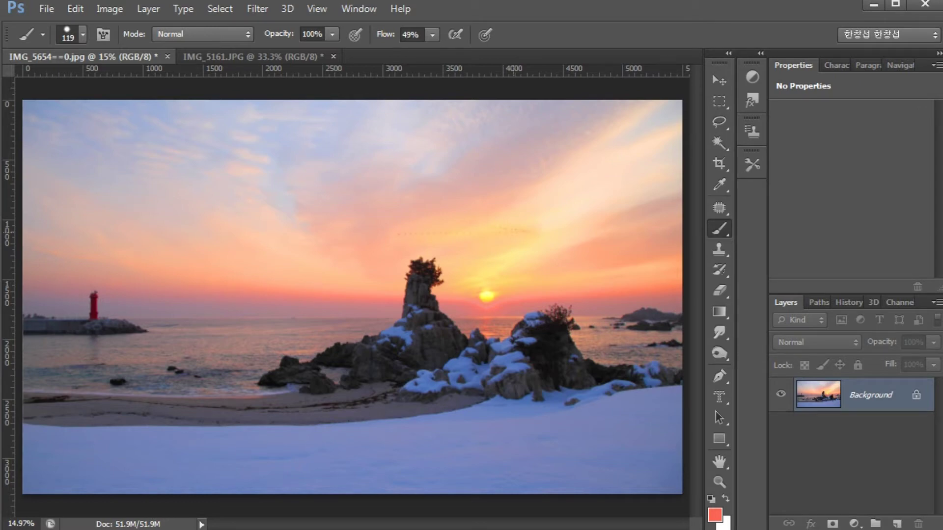
# Enlarge the brush to 500 px.
pyautogui.press(']')
pyautogui.press(']')
pyautogui.press(']')
pyautogui.press(']')
pyautogui.press(']')
pyautogui.press(']')
pyautogui.press(']')
pyautogui.press(']')
# Set the foreground color to bright red (ff1b00) and stamp one hard-edged dab in the sky above the lighthouse.
pyautogui.click(715, 515)
pyautogui.click(678, 187)
pyautogui.click(855, 176)
pyautogui.click(138, 188)
pyautogui.press('space')
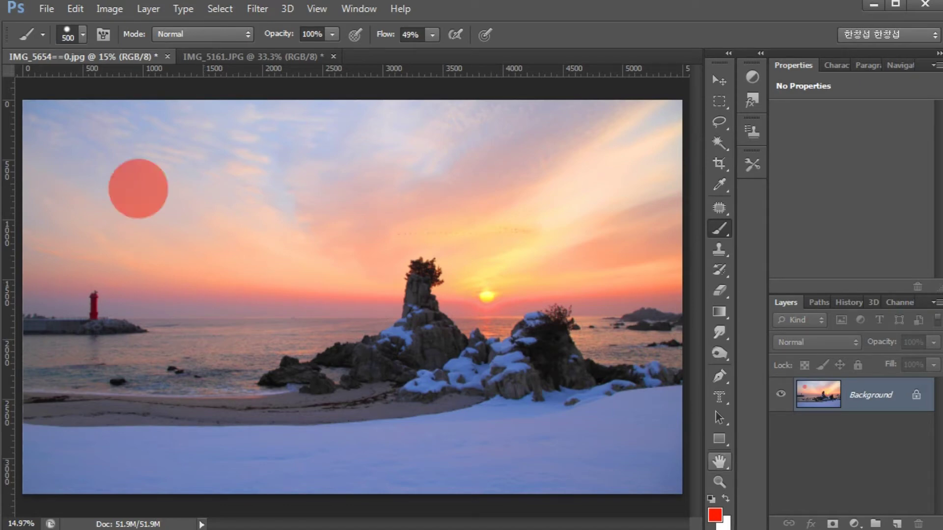
pyautogui.click(715, 515)
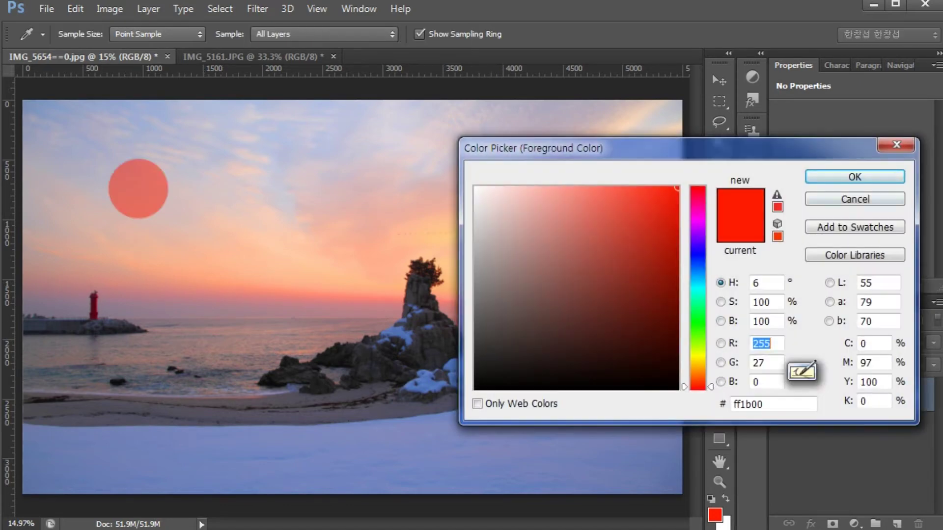
pyautogui.press('Return')
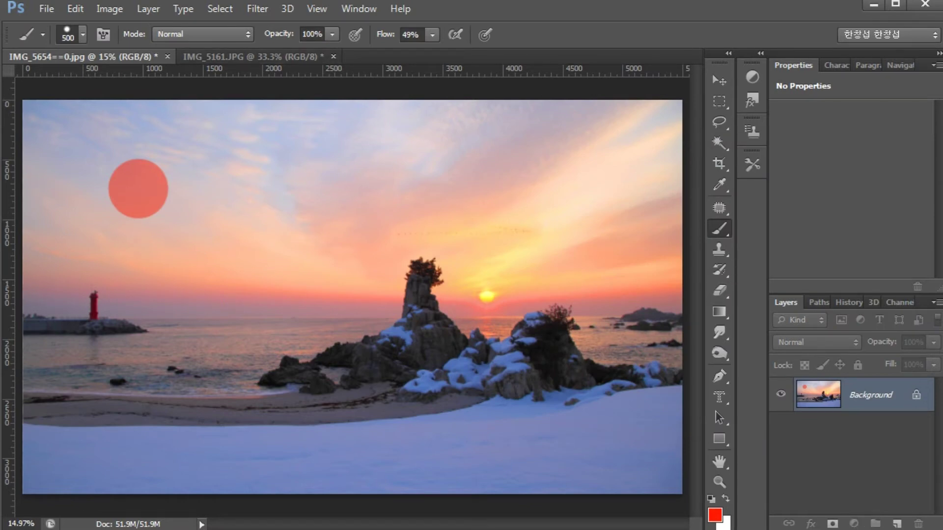
# Lower the brush hardness to 52% and stamp a soft-edged dab beside the first red circle.
pyautogui.click(83, 34)
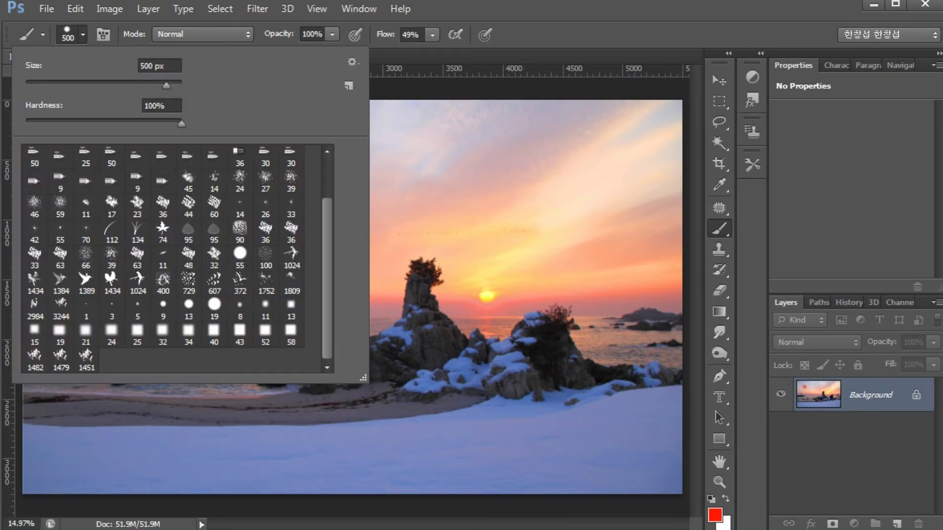
pyautogui.moveTo(182, 124); pyautogui.dragTo(107, 124)
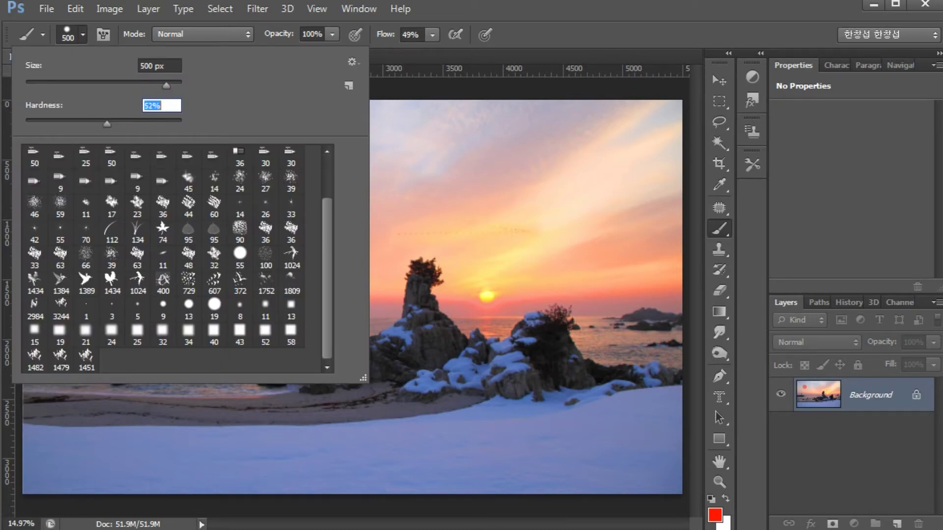
pyautogui.press('Return')
pyautogui.click(138, 189)
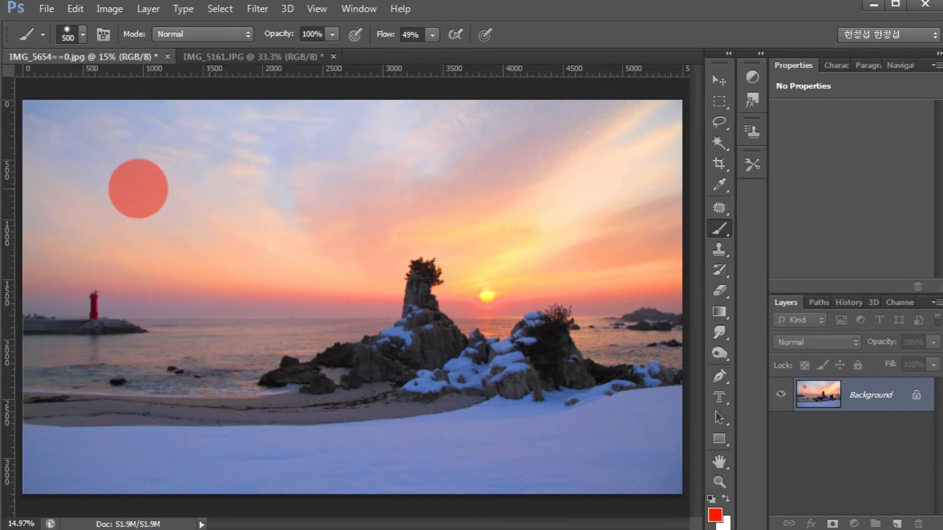
pyautogui.click(212, 187)
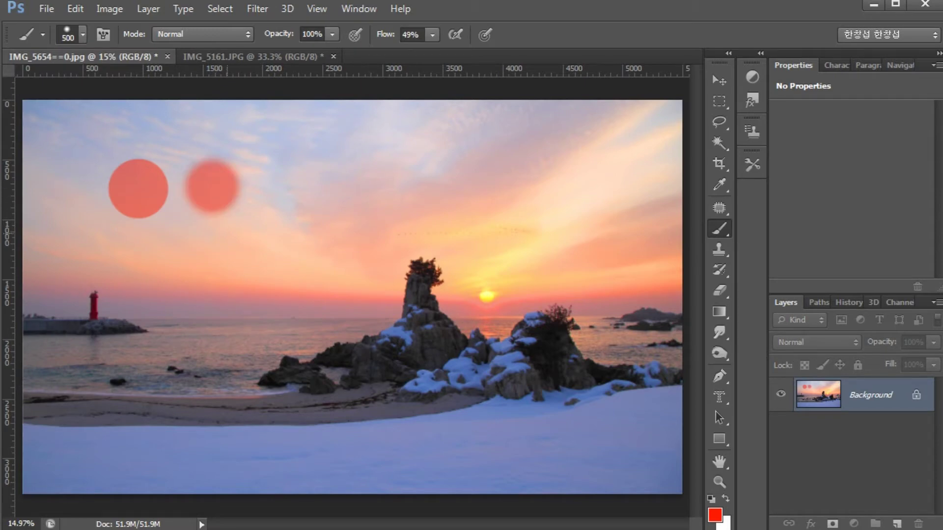
# Set the brush hardness and flow to 100% and undo the soft-edged dab.
pyautogui.scroll(2, 229, 240)
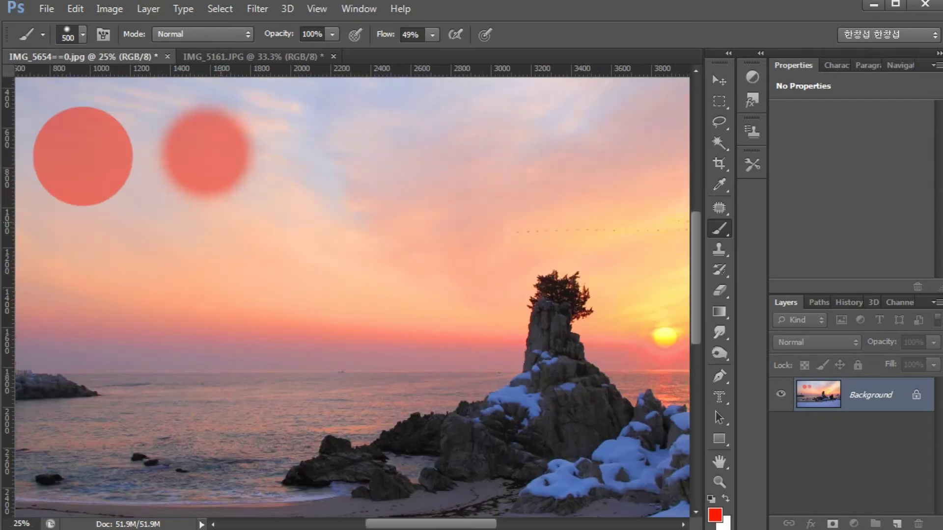
pyautogui.scroll(4, 352, 295)
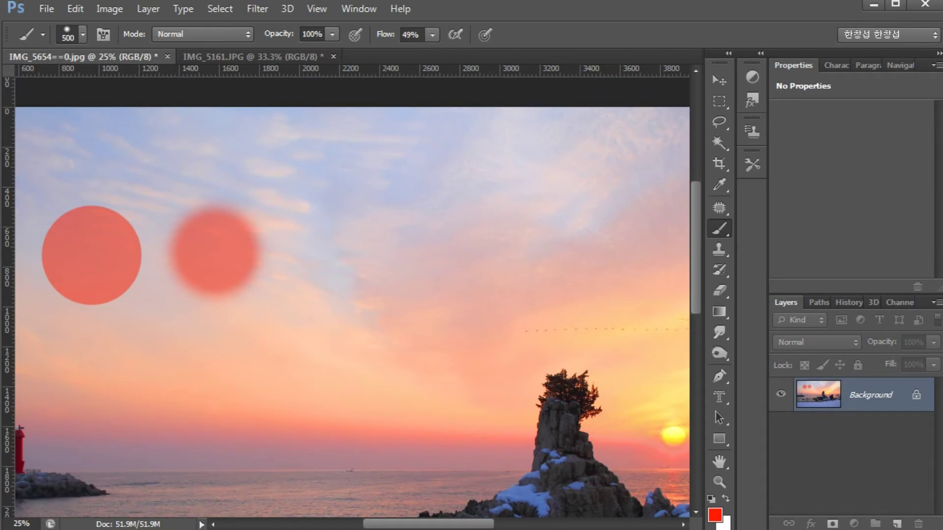
pyautogui.click(82, 35)
pyautogui.moveTo(106, 124); pyautogui.dragTo(182, 124)
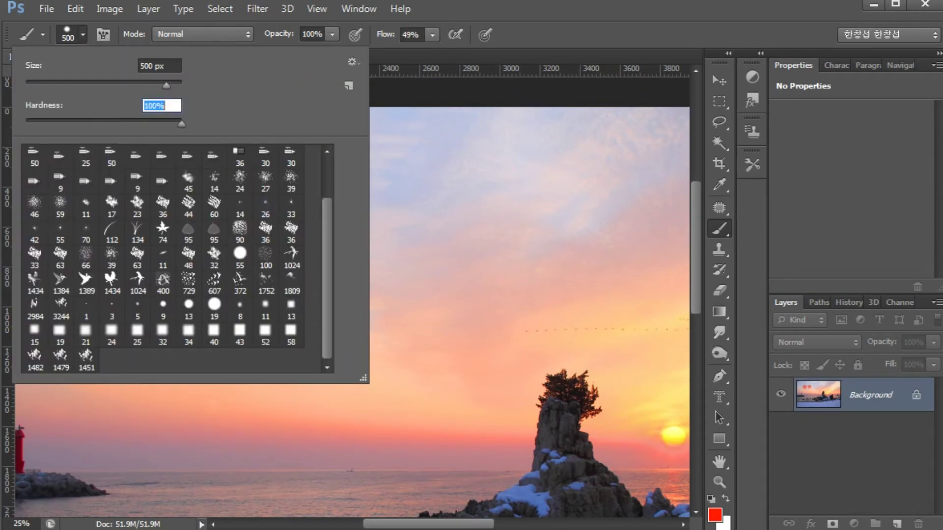
pyautogui.click(91, 255)
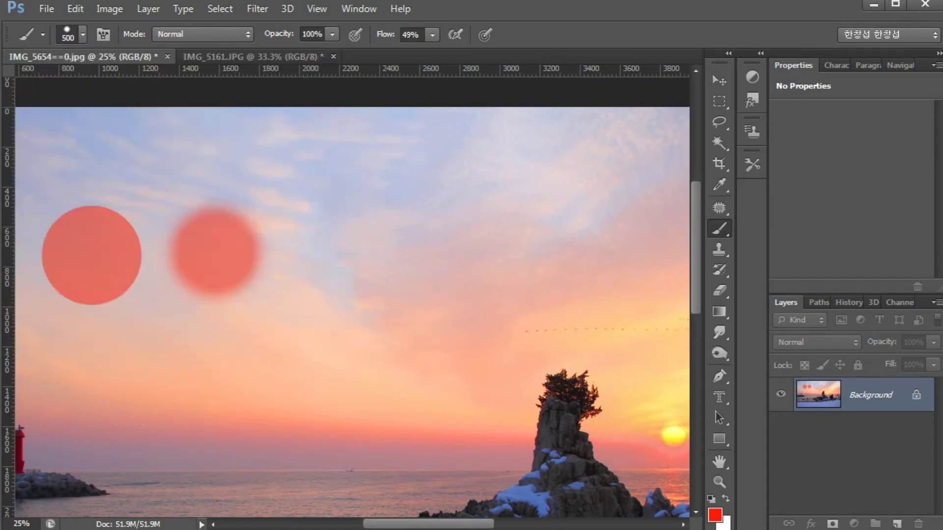
pyautogui.hotkey('shift', '0')
pyautogui.hotkey('ctrl', 'z')
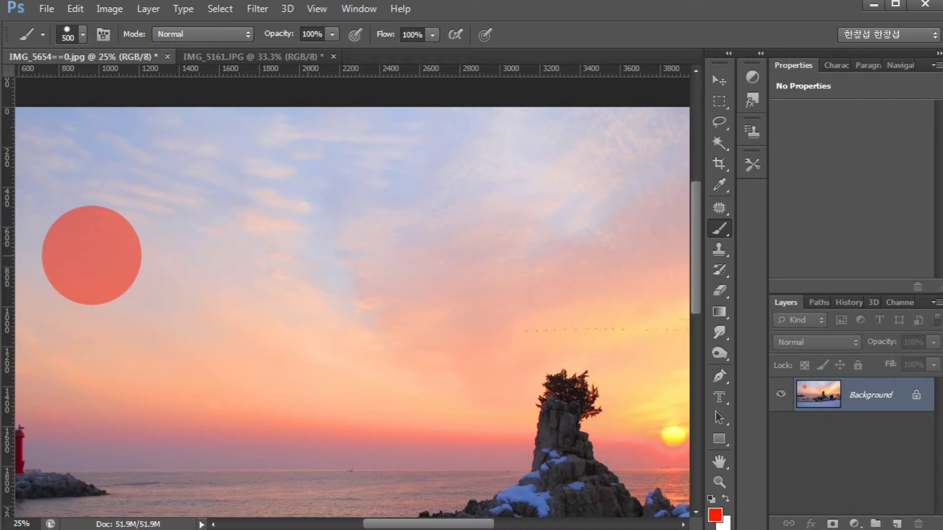
# Stamp a dab at 100% opacity next to the first circle, and another beside it at 50% opacity.
pyautogui.click(222, 246)
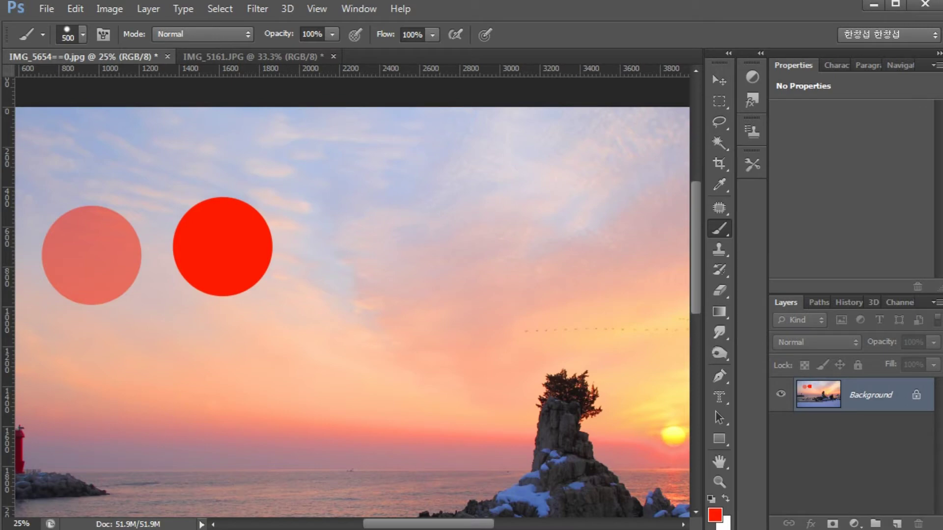
pyautogui.press('5')
pyautogui.click(336, 247)
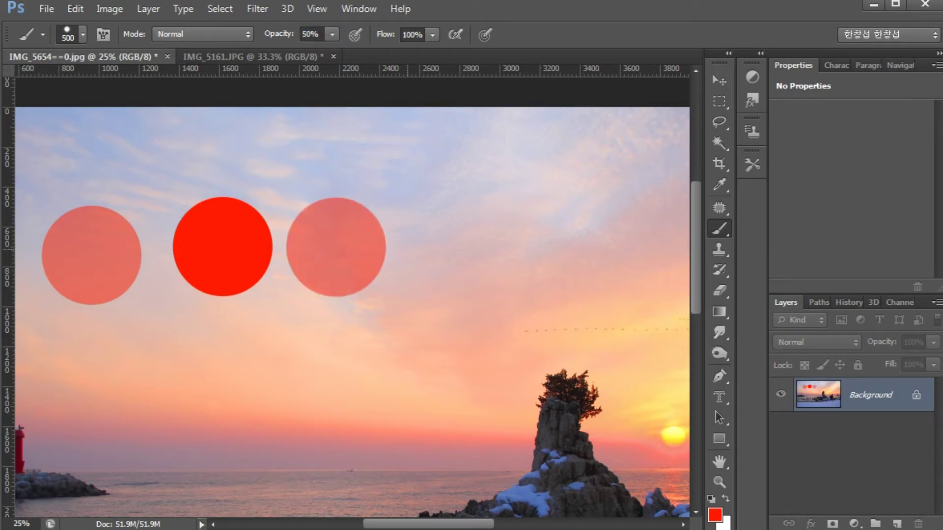
# Set the opacity to 100% and the flow to 50%, and stamp five partly overlapping dabs in the sky above the rock.
pyautogui.press('0')
pyautogui.hotkey('shift', '5')
pyautogui.hotkey('shift', '5')
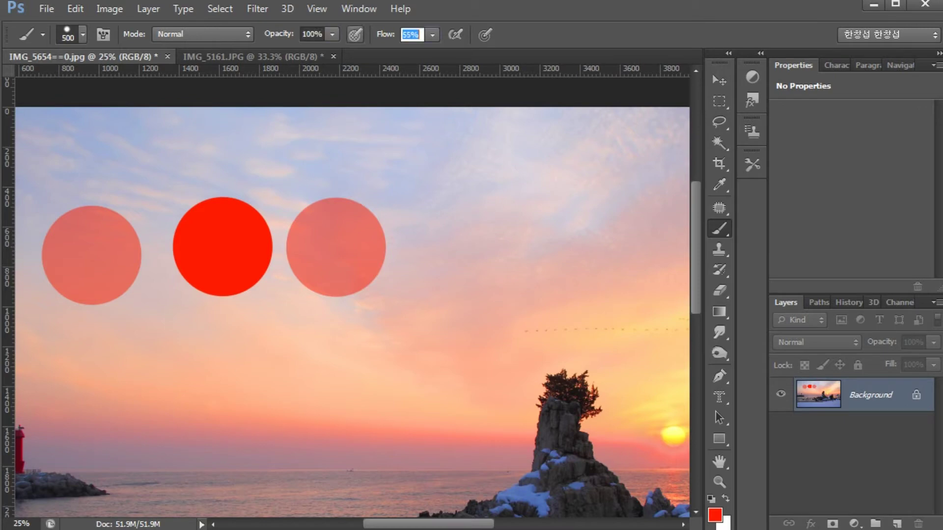
pyautogui.hotkey('shift', '5')
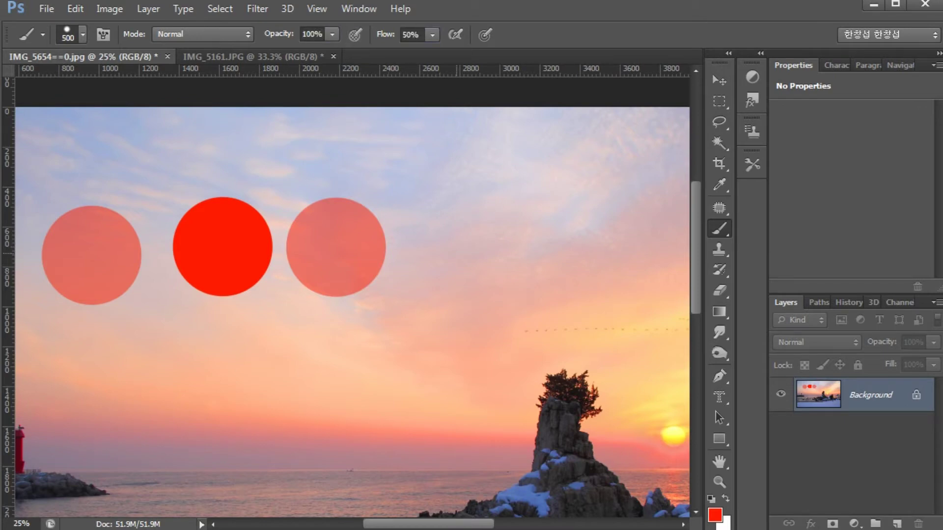
pyautogui.click(456, 250)
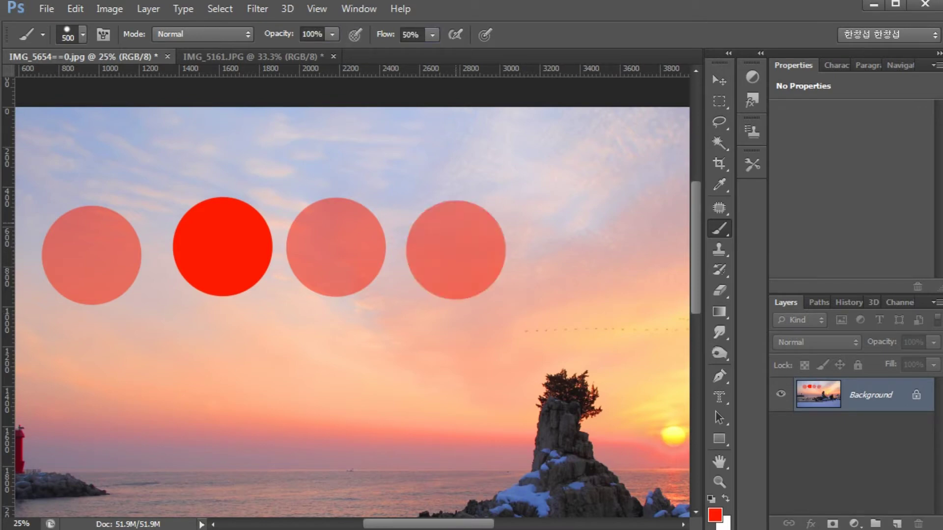
pyautogui.click(518, 241)
pyautogui.click(574, 211)
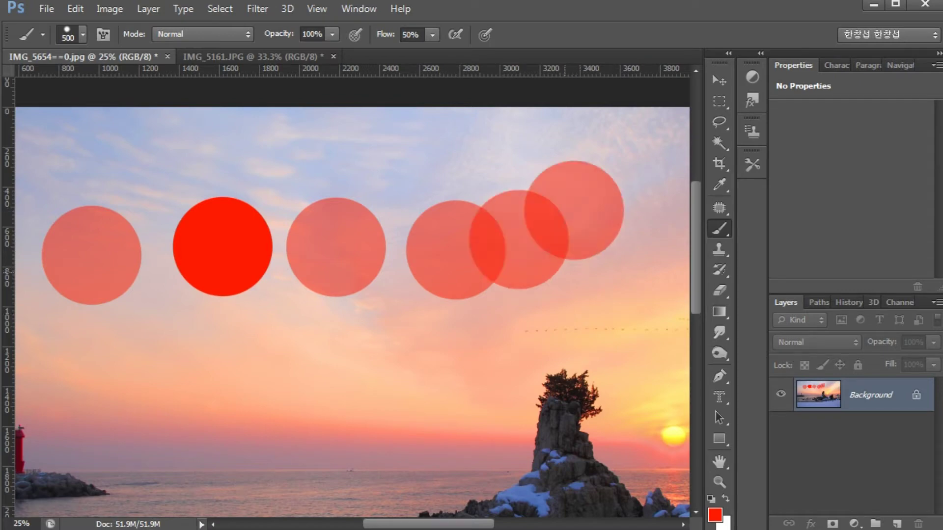
pyautogui.click(560, 273)
pyautogui.click(471, 310)
# Set the flow to 100% and the opacity to 51%, and stamp three overlapping dabs below the 50% opacity circle.
pyautogui.hotkey('shift', '0')
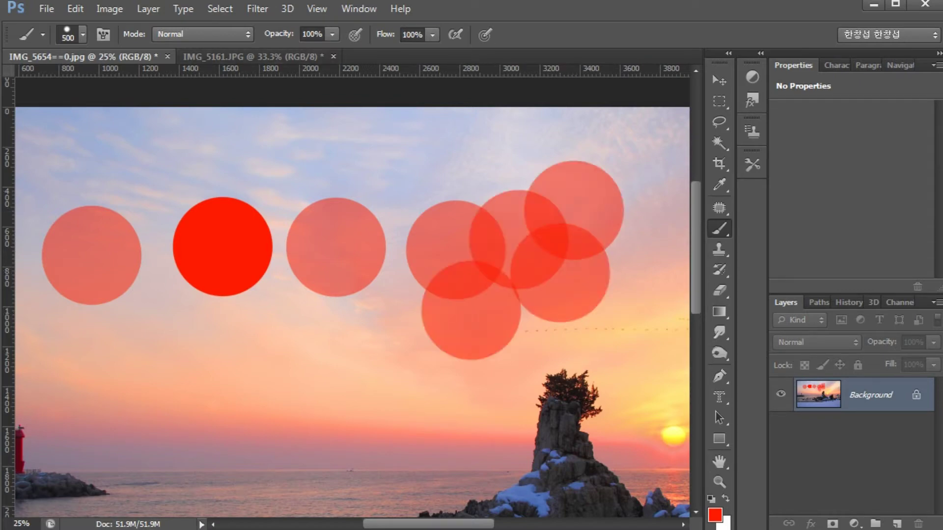
pyautogui.press('8')
pyautogui.press('9')
pyautogui.press('5')
pyautogui.press('5')
pyautogui.press('5')
pyautogui.press('1')
pyautogui.click(347, 362)
pyautogui.click(356, 324)
pyautogui.click(418, 349)
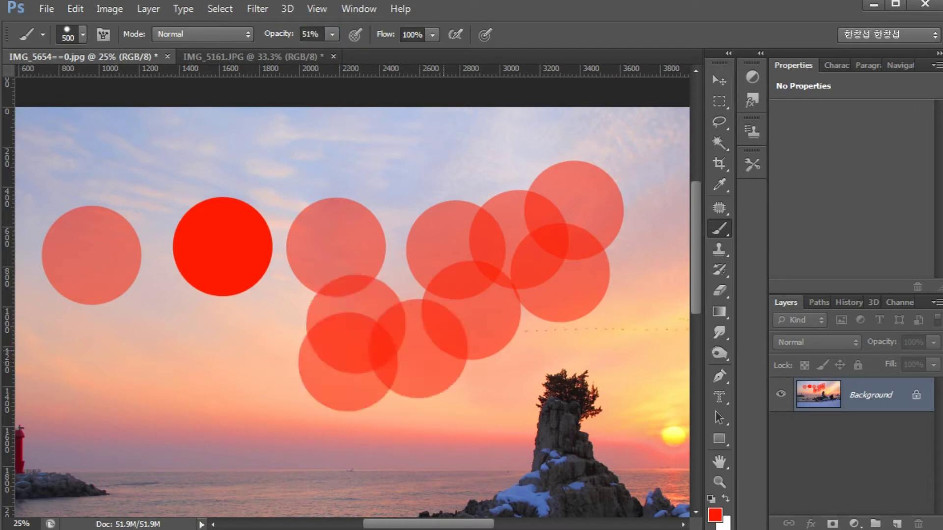
# Stamp another 51% opacity dab overlapping the lower group of circles in the sky.
pyautogui.click(479, 344)
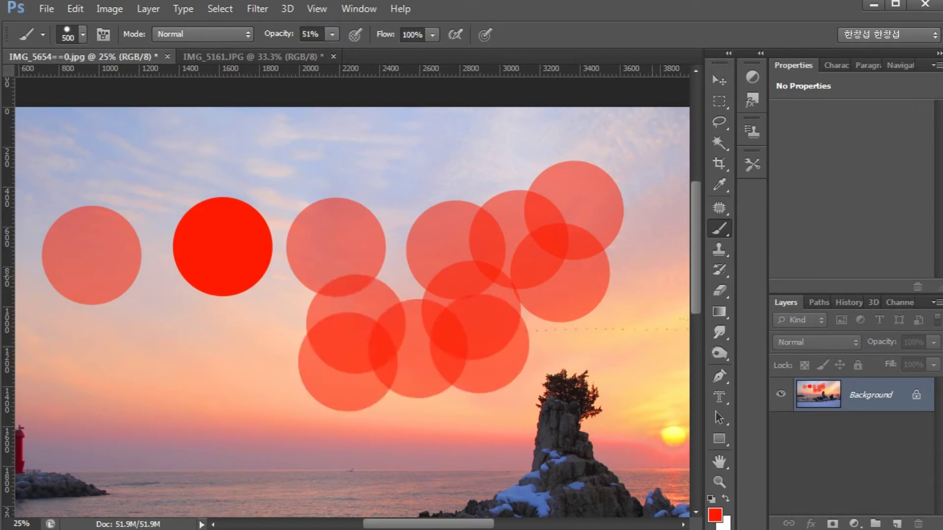
pyautogui.scroll(-3, 352, 295)
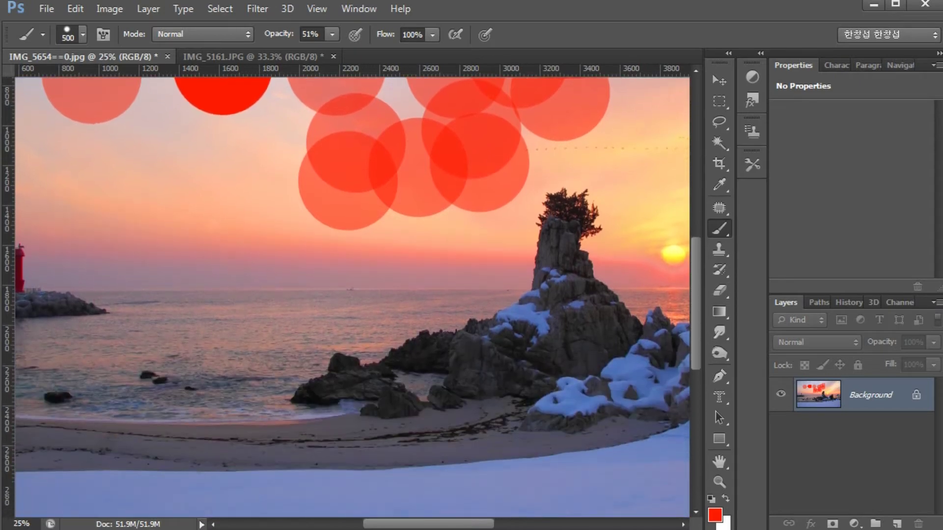
pyautogui.scroll(1, 352, 295)
# Set the brush opacity to 100% and the brush tip spacing to 71%.
pyautogui.press('0')
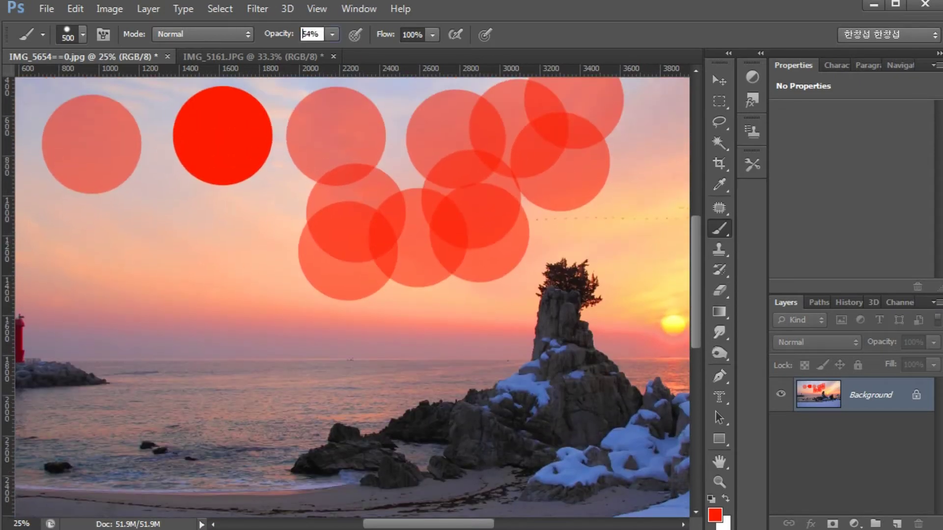
pyautogui.press('0')
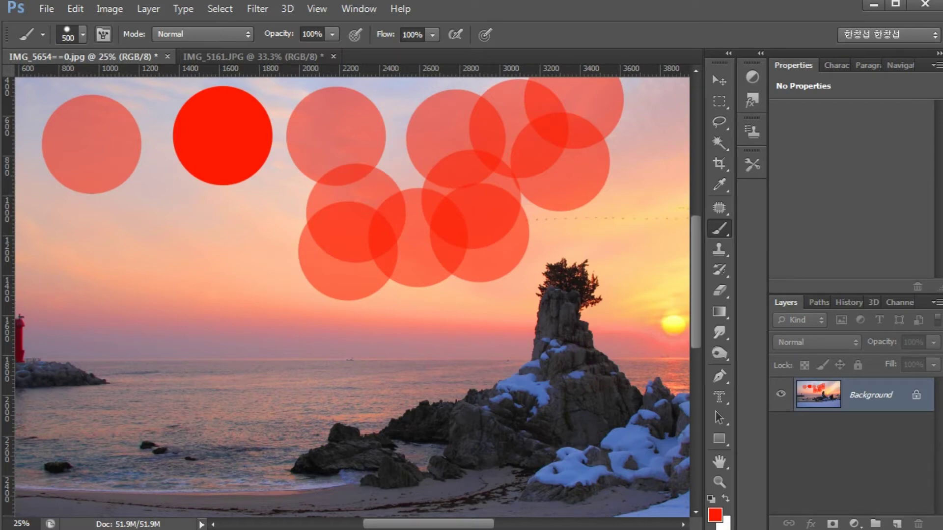
pyautogui.click(104, 35)
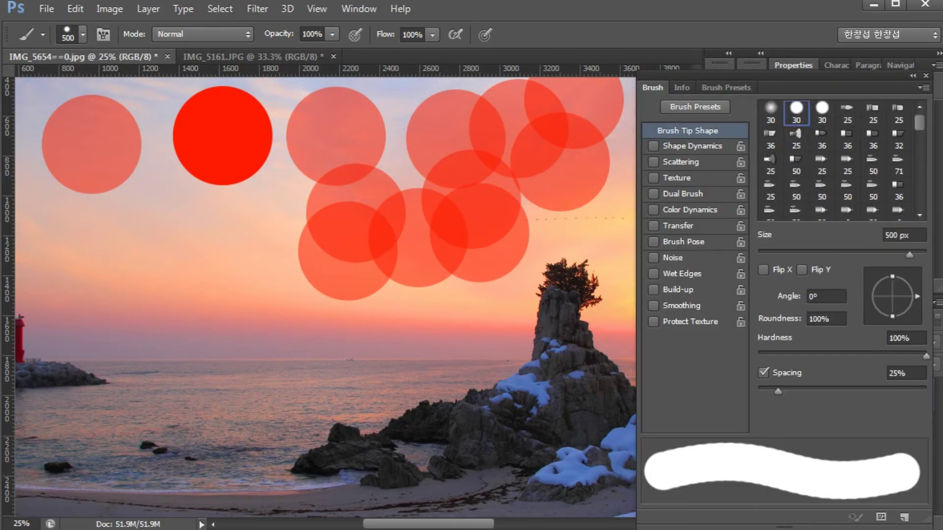
pyautogui.moveTo(778, 391)
pyautogui.mouseDown()
pyautogui.moveTo(834, 391)
pyautogui.moveTo(817, 391)
pyautogui.mouseUp()
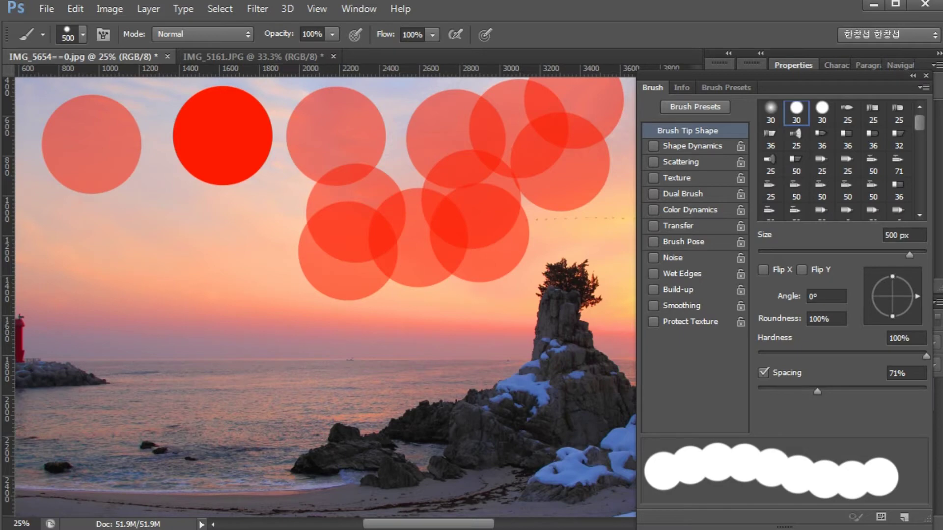
pyautogui.click(926, 75)
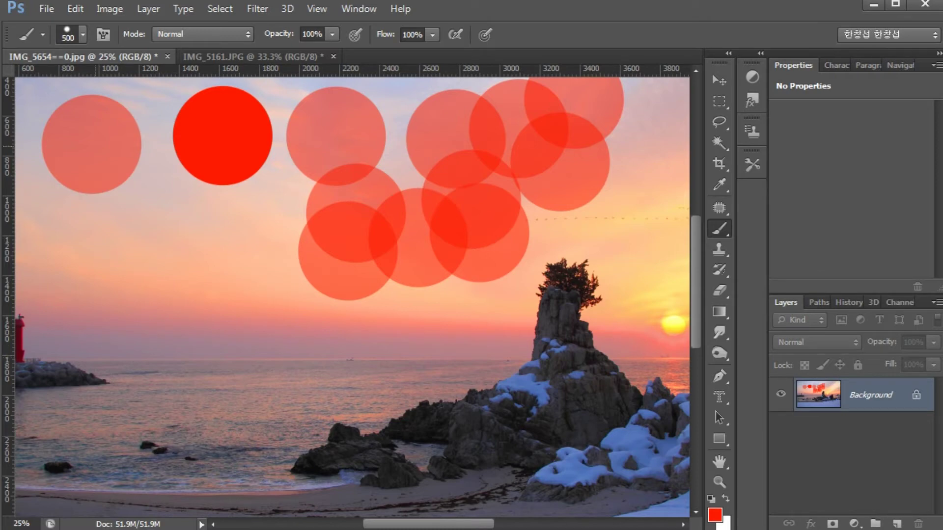
# Paint a horizontal stroke at 100% opacity across the horizon, from the lighthouse to the rock.
pyautogui.click(82, 34)
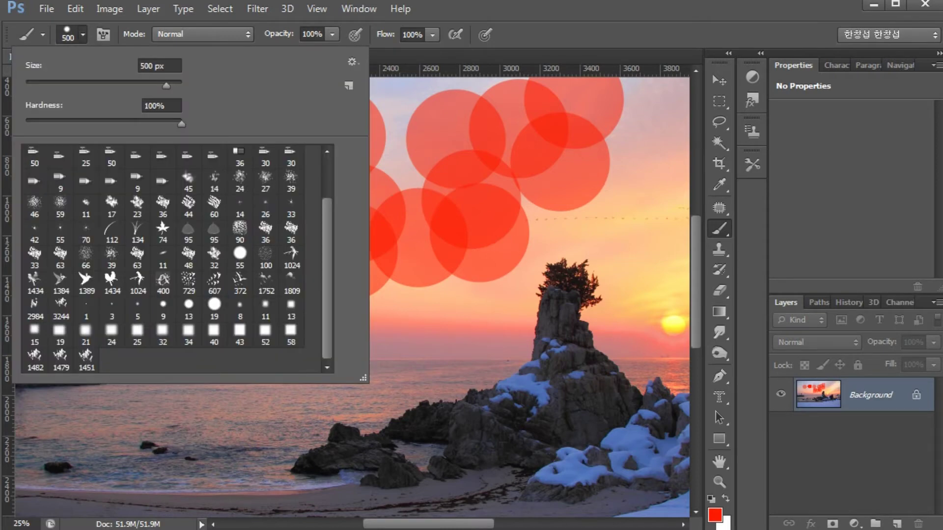
pyautogui.press('Escape')
pyautogui.moveTo(90, 350); pyautogui.dragTo(584, 330)
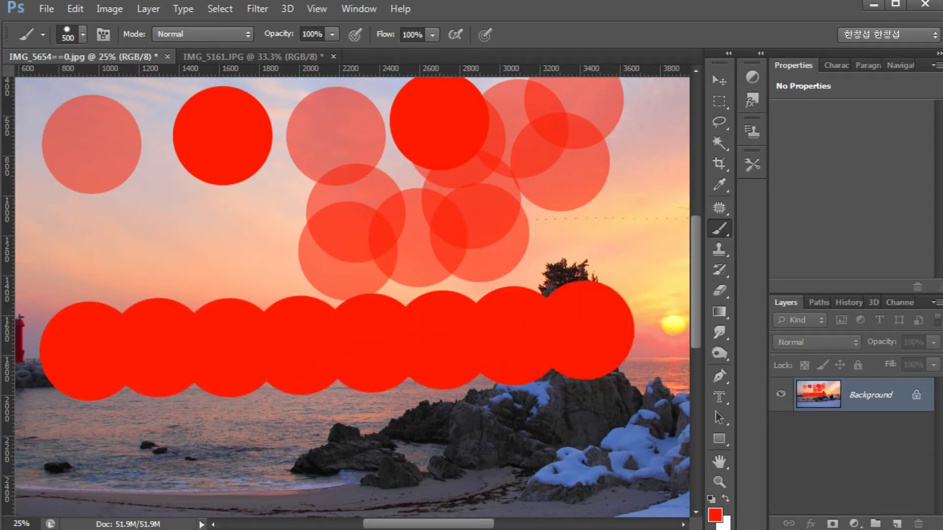
# Set the opacity to 53% and paint a horizontal stroke over the sea just below the solid one.
pyautogui.press('6')
pyautogui.press('5')
pyautogui.moveTo(88, 428); pyautogui.dragTo(516, 426)
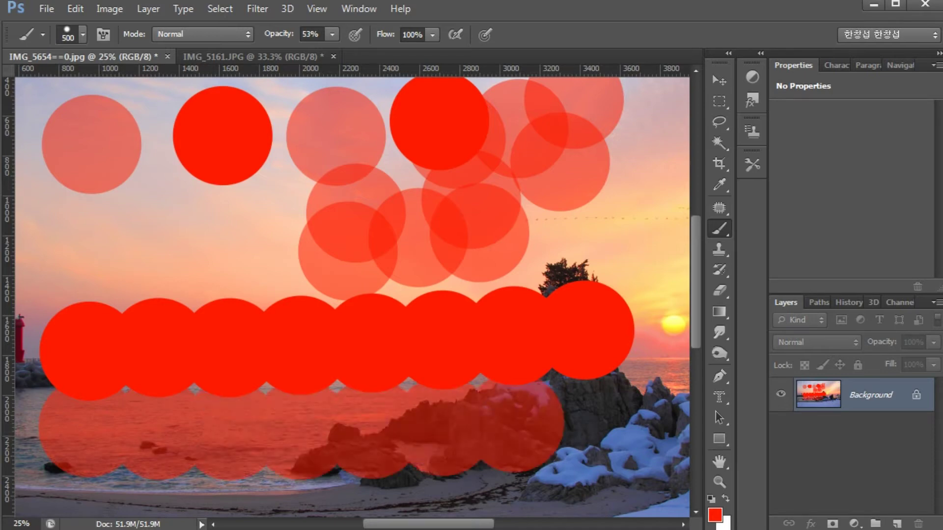
# Set the opacity to 100% and the flow to 50%, and paint a horizontal stroke across the edge of the snowy beach.
pyautogui.scroll(-5, 351, 295)
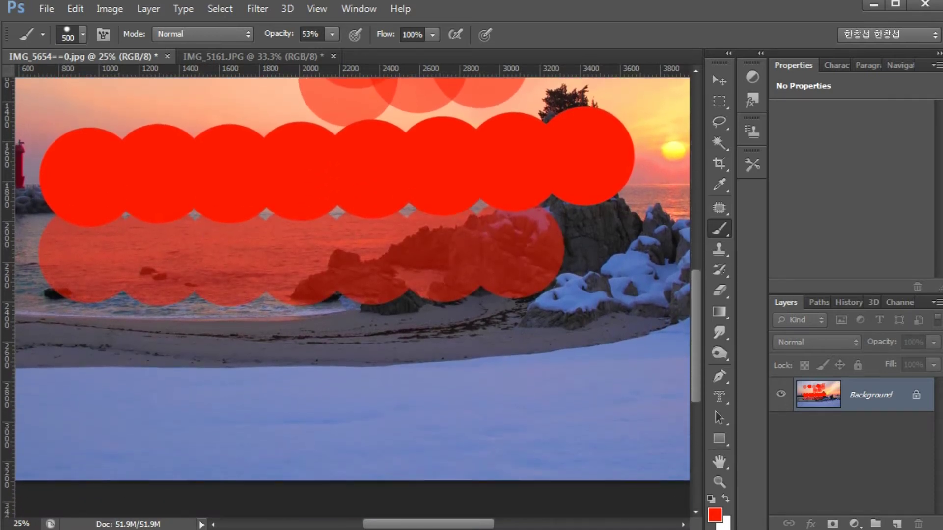
pyautogui.press('0')
pyautogui.hotkey('shift', '6')
pyautogui.hotkey('shift', '6')
pyautogui.hotkey('shift', 'alt', 'p')
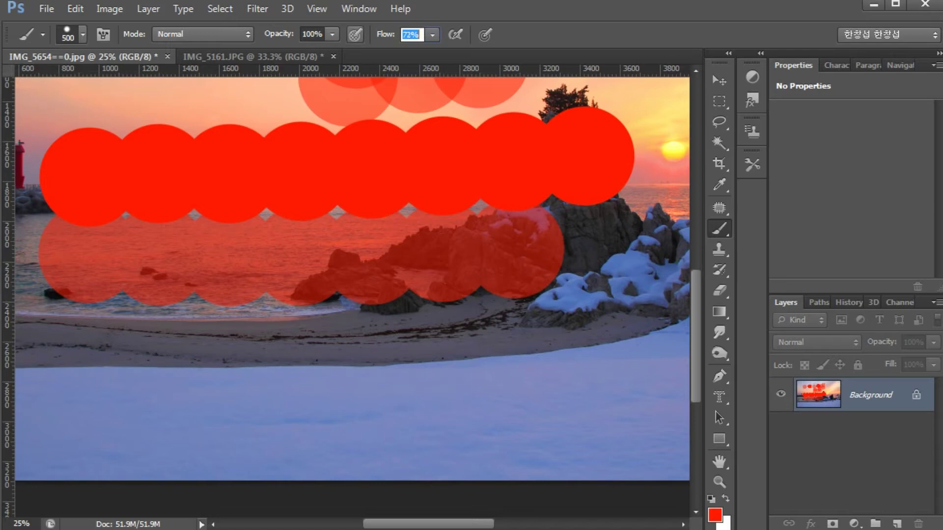
pyautogui.press('4')
pyautogui.press('6')
pyautogui.hotkey('shift', 'alt', 'p')
pyautogui.moveTo(82, 371)
pyautogui.mouseDown()
pyautogui.moveTo(223, 380)
pyautogui.moveTo(579, 371)
pyautogui.mouseUp()
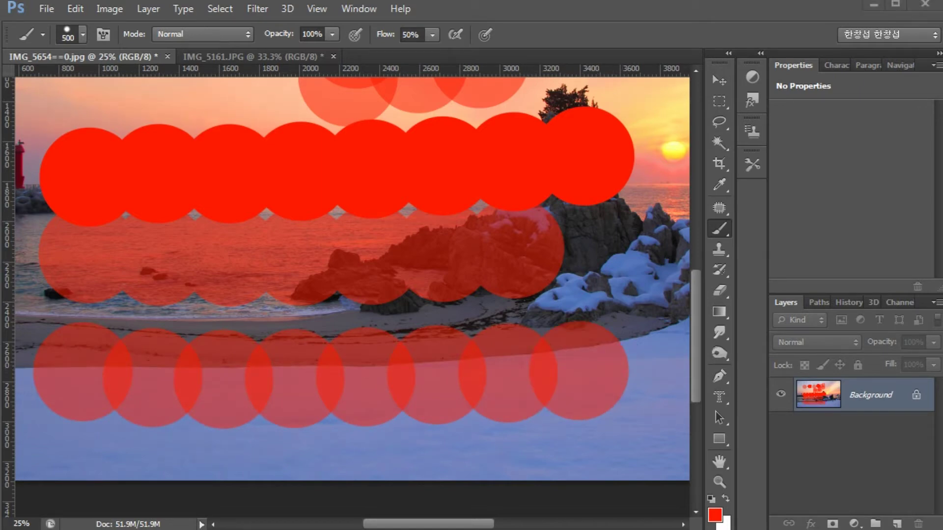
pyautogui.moveTo(390, 400)
pyautogui.mouseDown()
pyautogui.moveTo(421, 382)
pyautogui.moveTo(356, 416)
pyautogui.moveTo(351, 353)
pyautogui.moveTo(378, 422)
pyautogui.mouseUp()
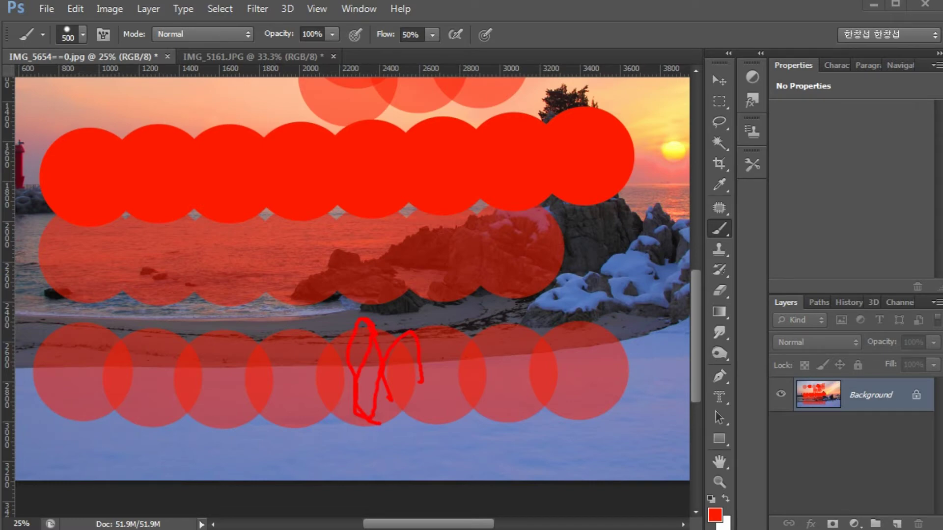
pyautogui.hotkey('ctrl', 'z')
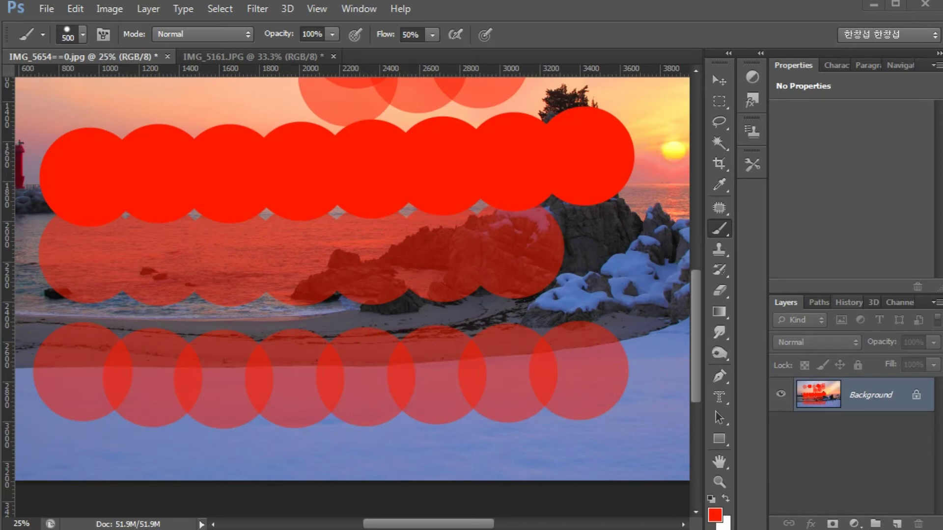
# Revert the sunset photo to its original history snapshot and fit the whole image on screen.
pyautogui.click(841, 302)
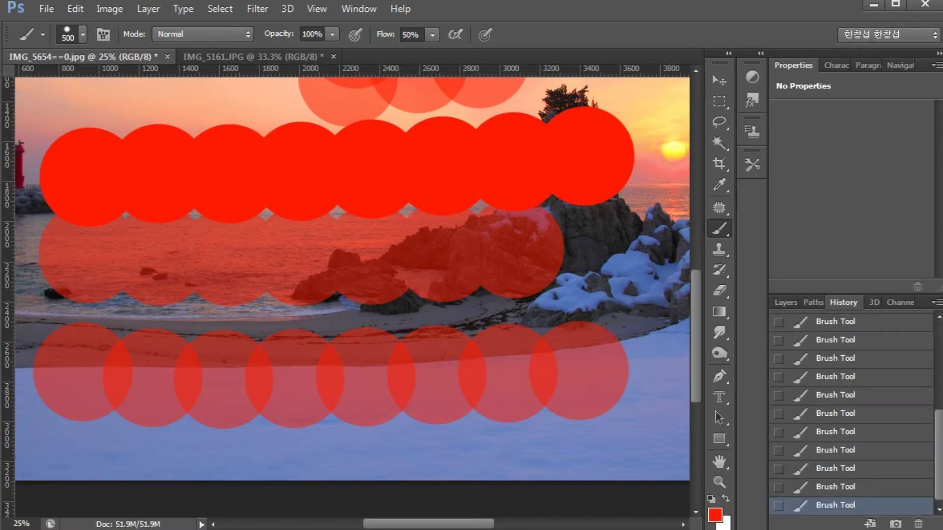
pyautogui.scroll(5, 855, 413)
pyautogui.click(851, 321)
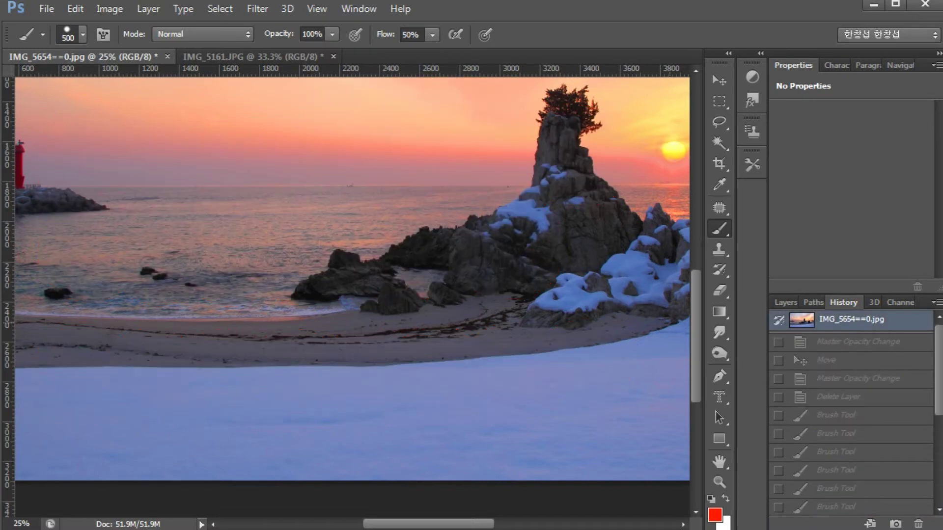
pyautogui.doubleClick(720, 461)
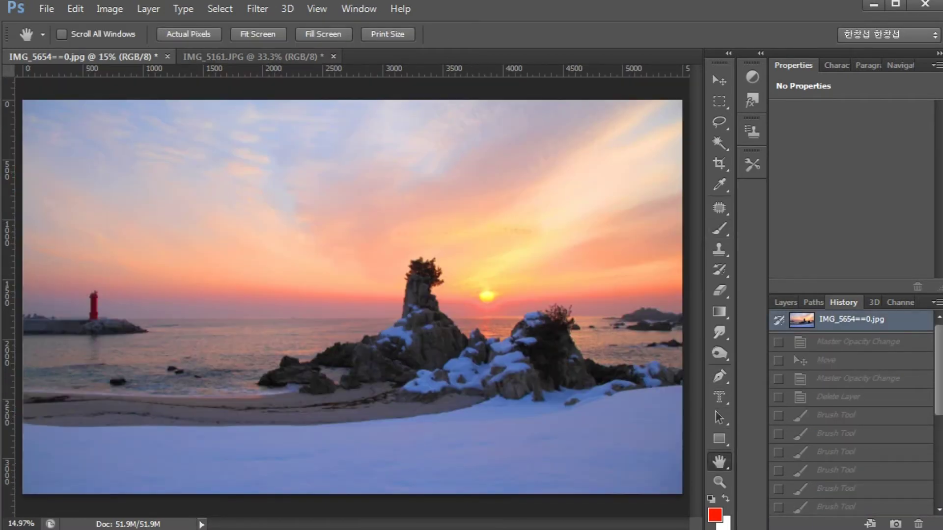
# Switch to the cloud photo IMG_5161.JPG and convert it to Grayscale mode, discarding the color information.
pyautogui.click(251, 57)
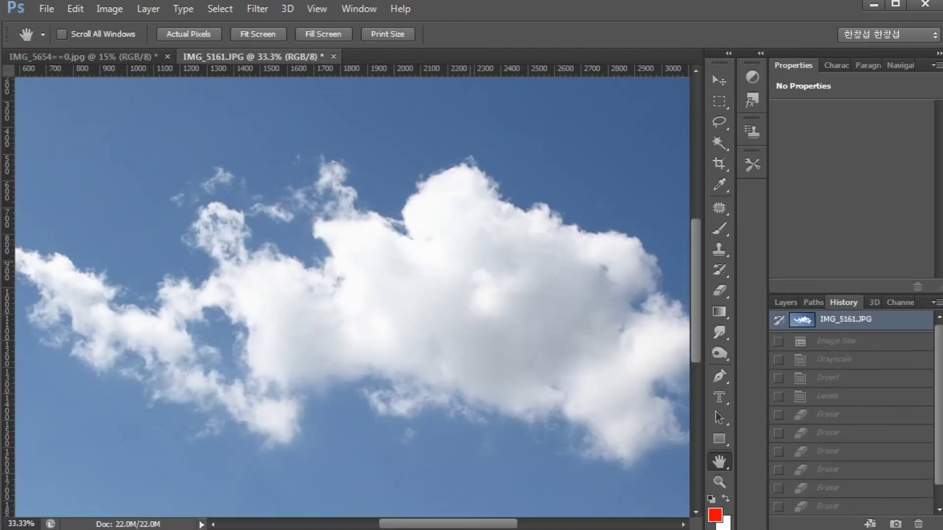
pyautogui.hotkey('ctrl', '0')
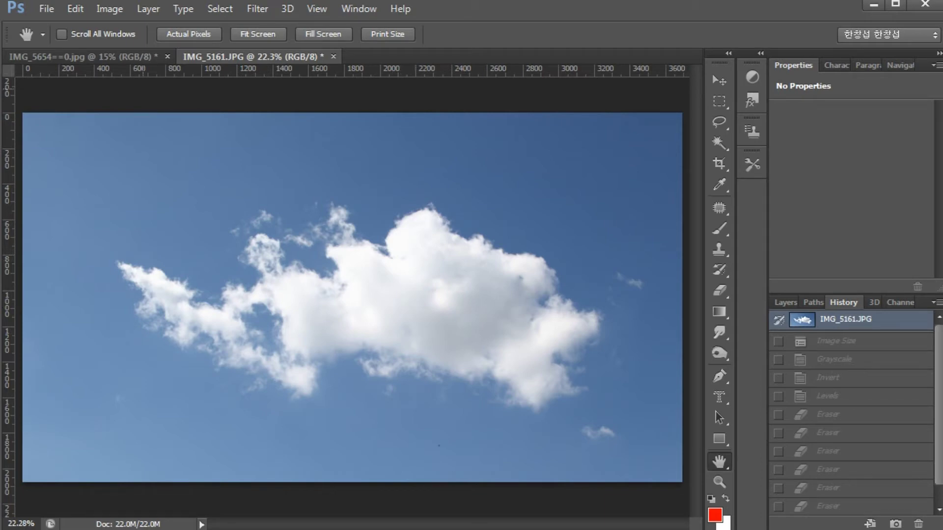
pyautogui.click(75, 8)
pyautogui.moveTo(110, 9)
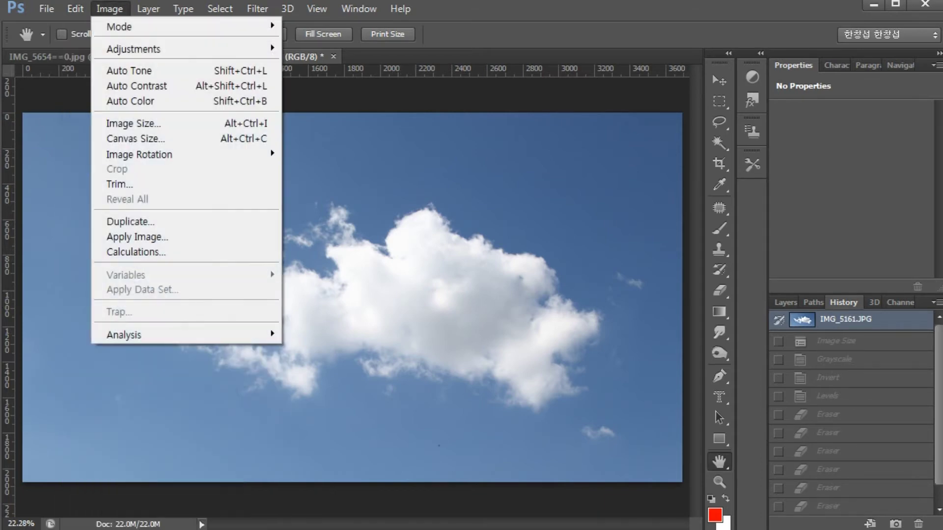
pyautogui.moveTo(119, 27)
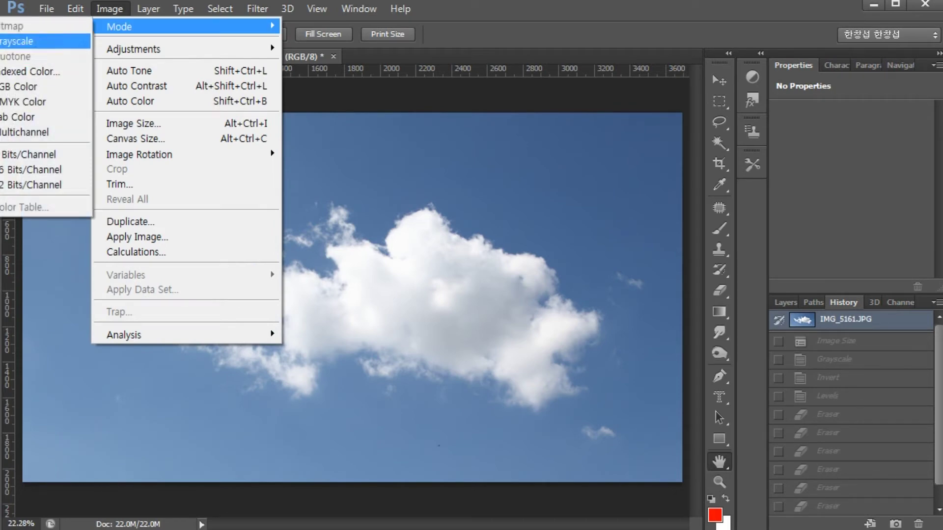
pyautogui.click(19, 41)
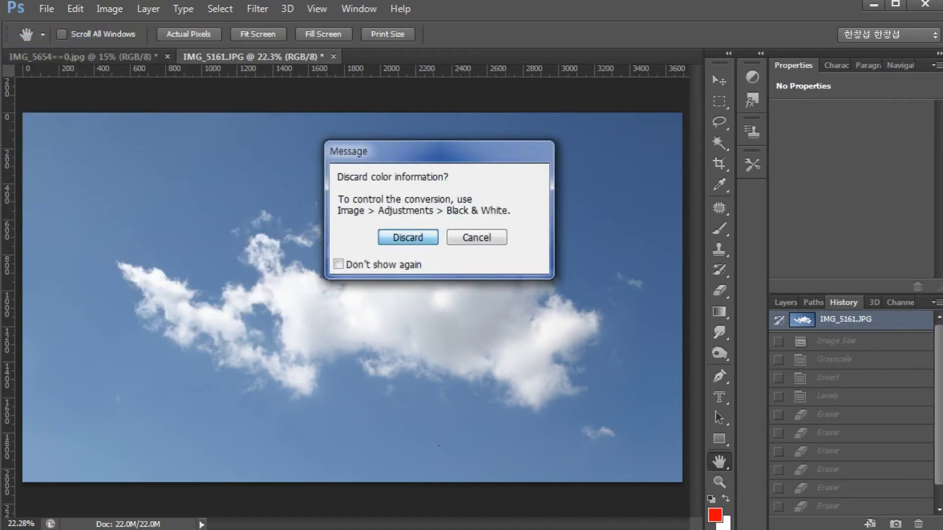
pyautogui.press('Return')
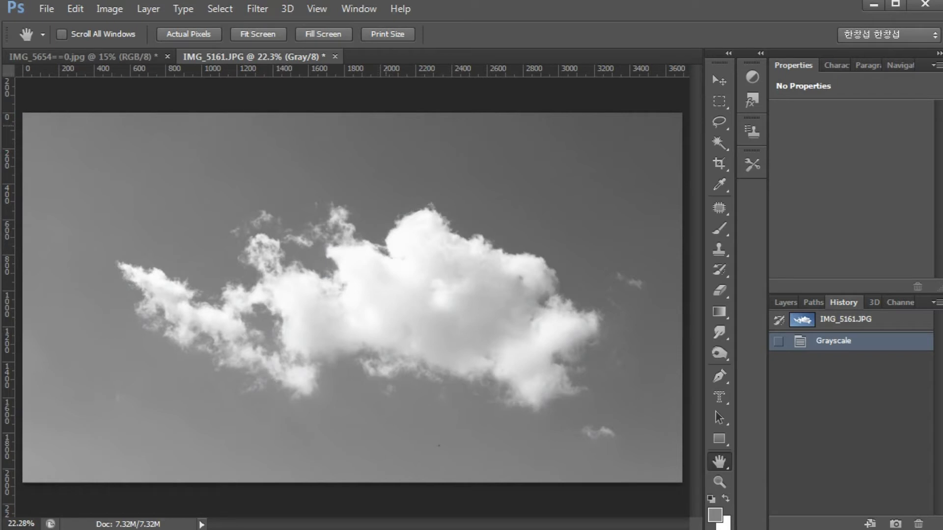
# Invert the tones of the grayscale cloud photo.
pyautogui.click(219, 8)
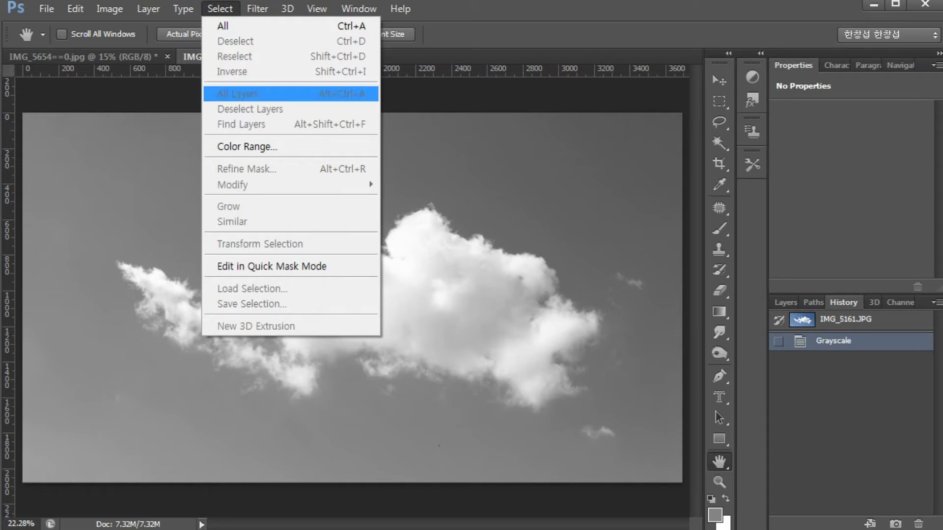
pyautogui.click(317, 8)
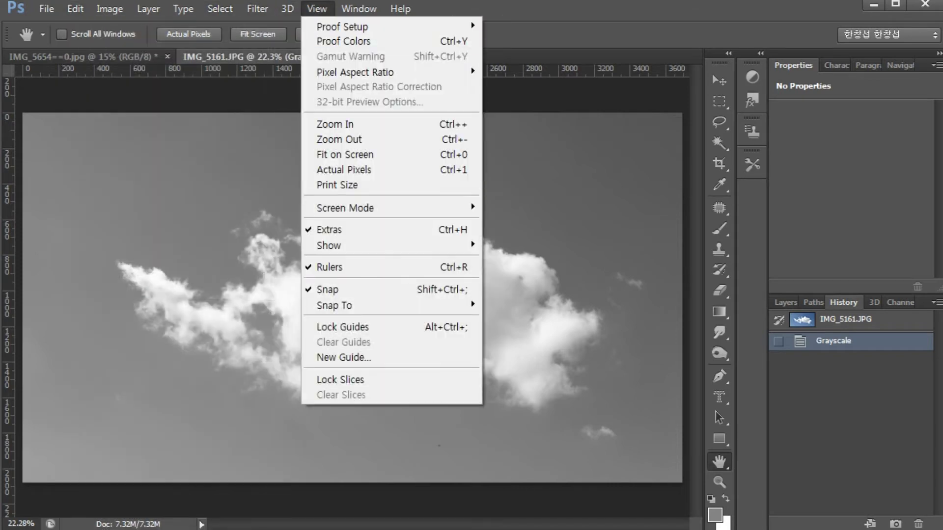
pyautogui.click(317, 9)
pyautogui.click(109, 8)
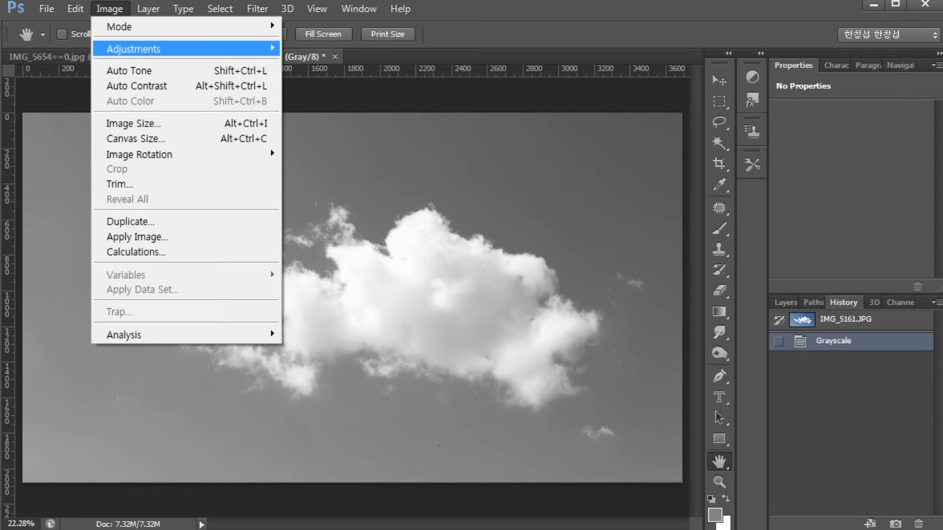
pyautogui.moveTo(134, 49)
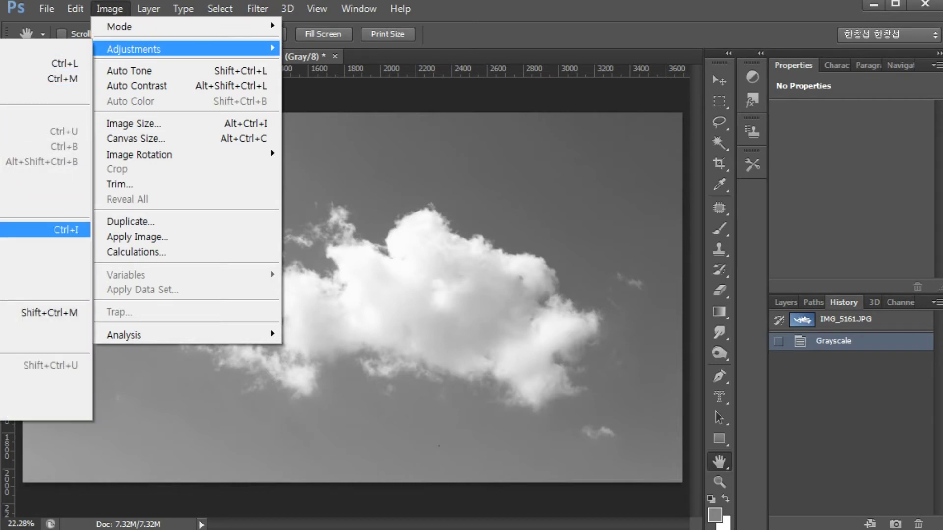
pyautogui.click(57, 231)
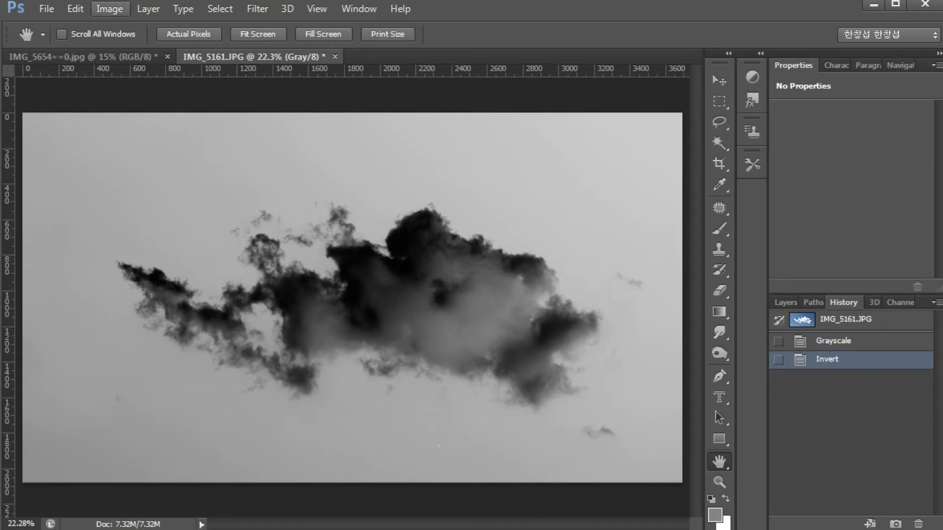
# Open the Levels adjustment for the inverted cloud image.
pyautogui.click(109, 9)
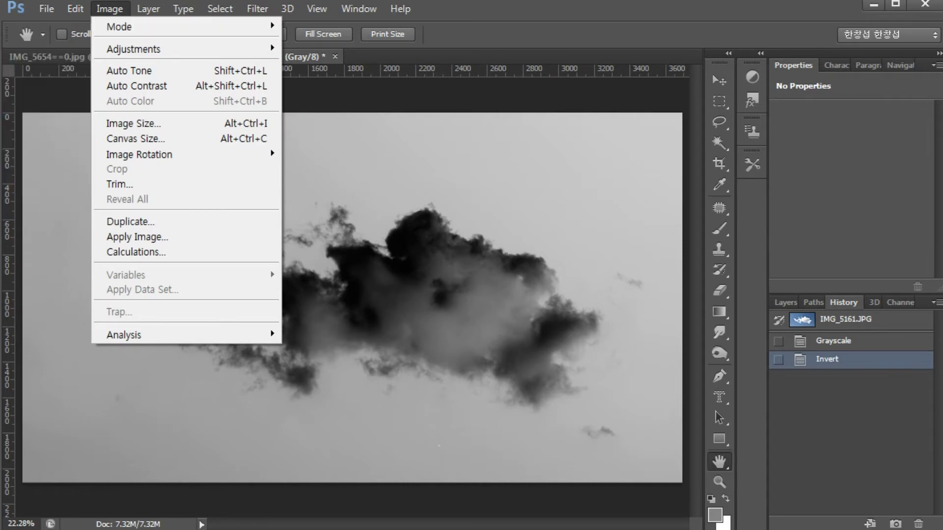
pyautogui.moveTo(147, 49)
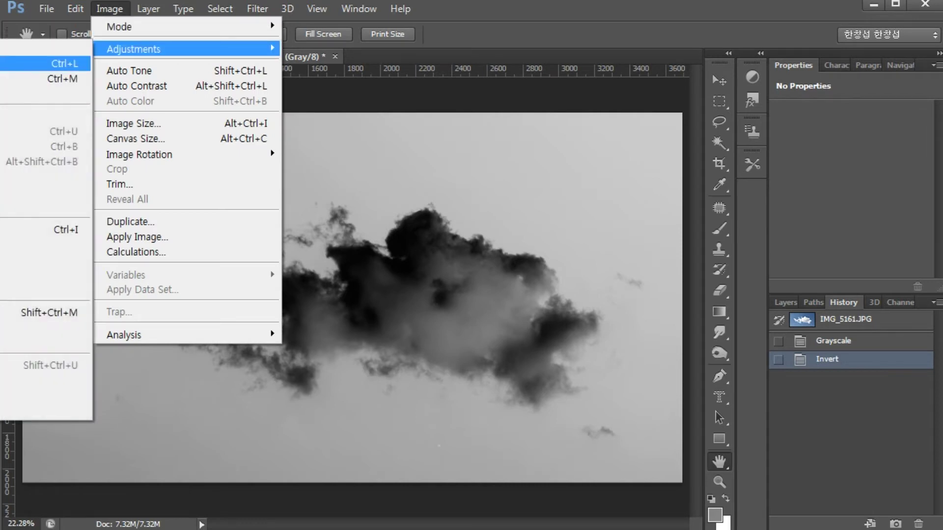
pyautogui.click(49, 63)
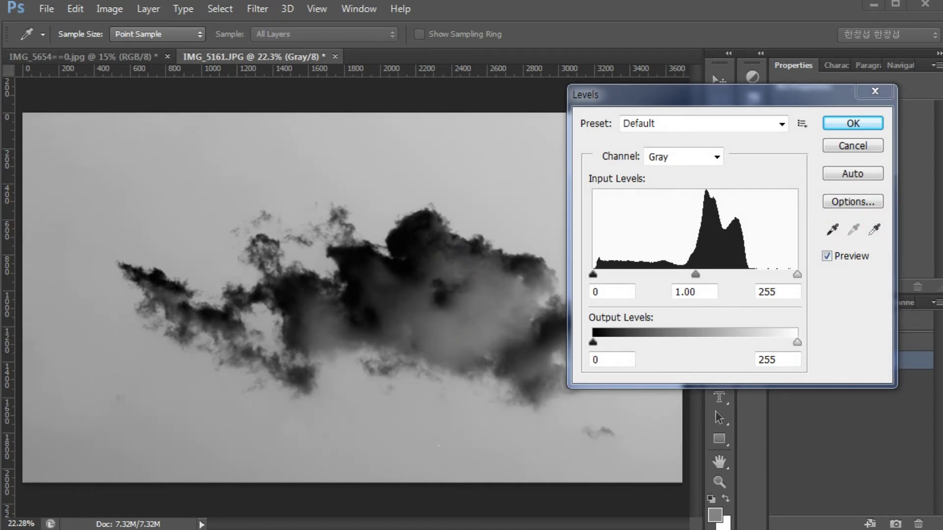
# Try sampling the white point on the darker gray area in the middle of the cloud, and reset the levels to their defaults.
pyautogui.doubleClick(874, 229)
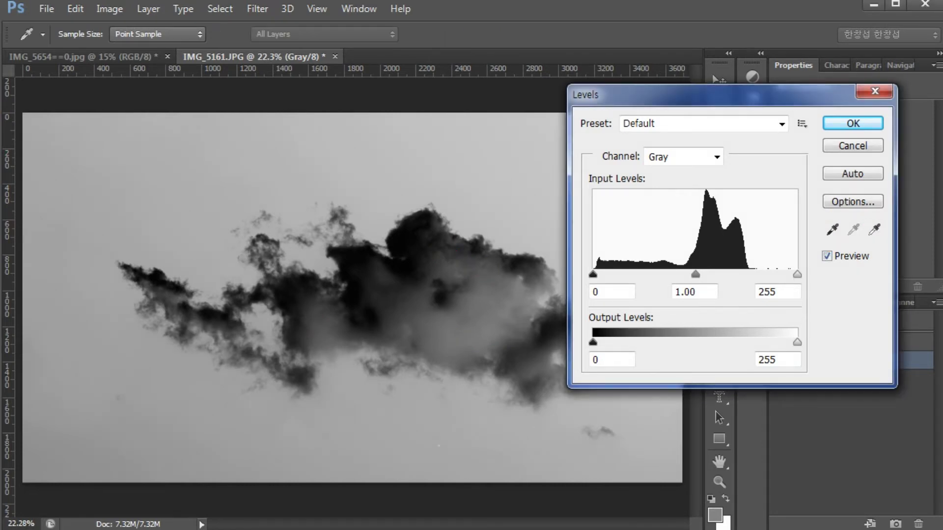
pyautogui.press('Return')
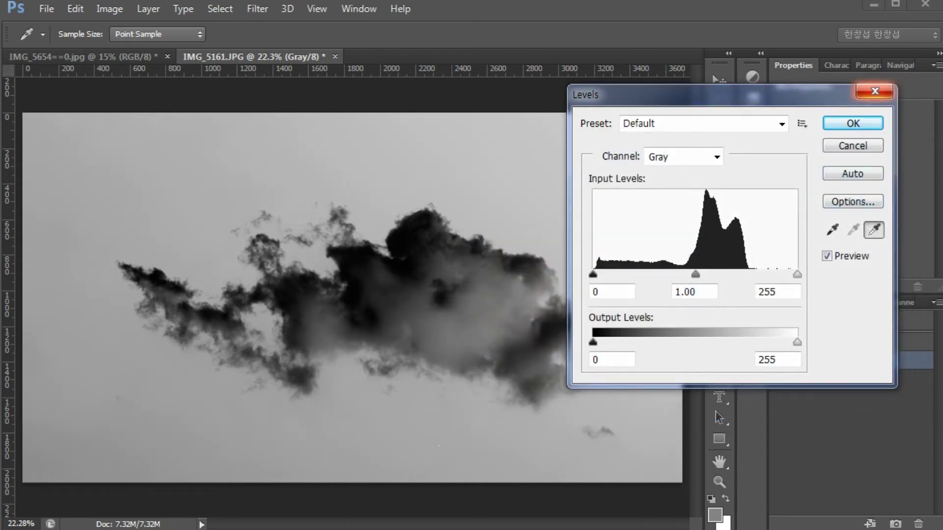
pyautogui.moveTo(394, 301); pyautogui.dragTo(401, 307)
pyautogui.moveTo(481, 343)
pyautogui.mouseDown()
pyautogui.moveTo(470, 325)
pyautogui.moveTo(471, 339)
pyautogui.mouseUp()
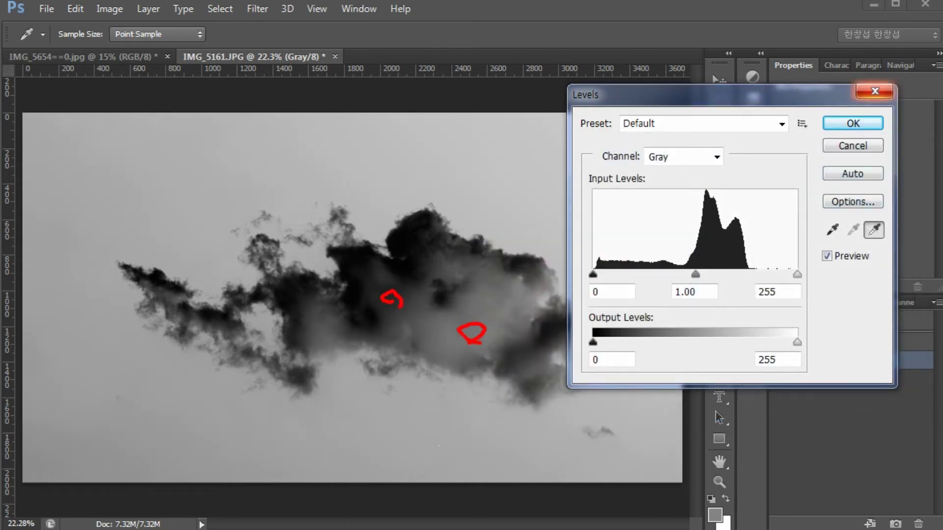
pyautogui.press('Escape')
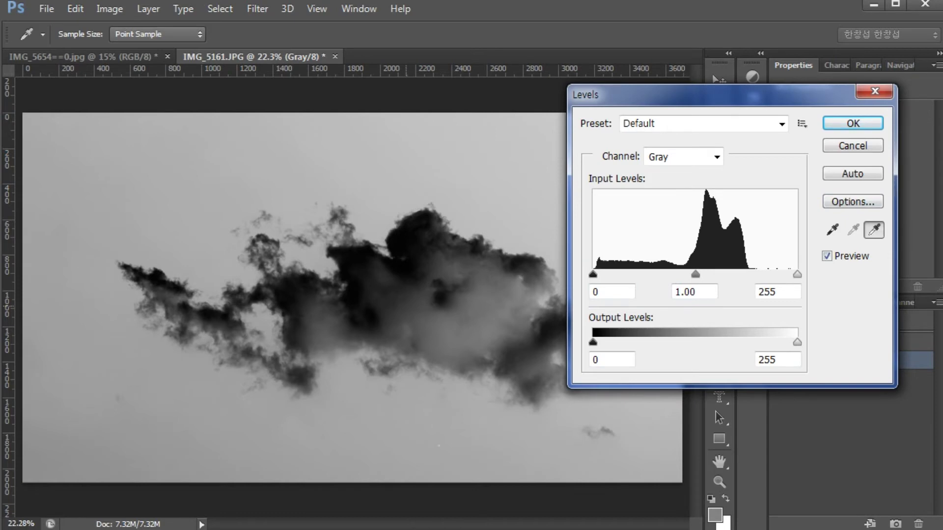
pyautogui.click(406, 306)
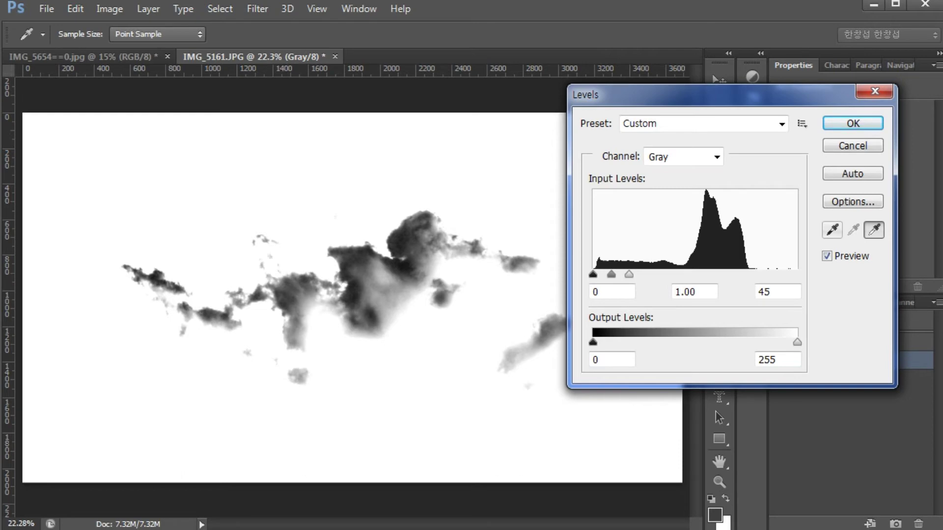
pyautogui.press('alt')
pyautogui.click(852, 146)
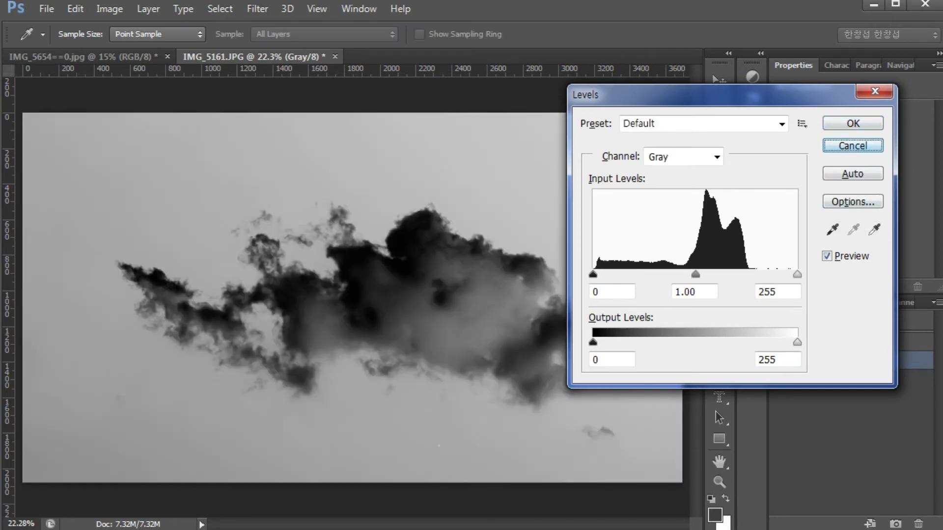
# Set the Levels white point by sampling the light gray lower-middle part of the cloud, and apply the adjustment.
pyautogui.click(874, 229)
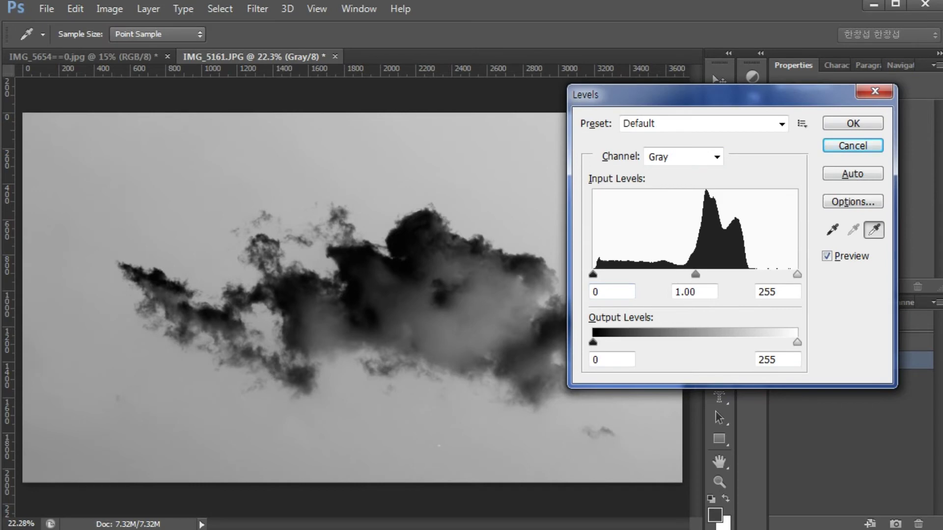
pyautogui.click(462, 344)
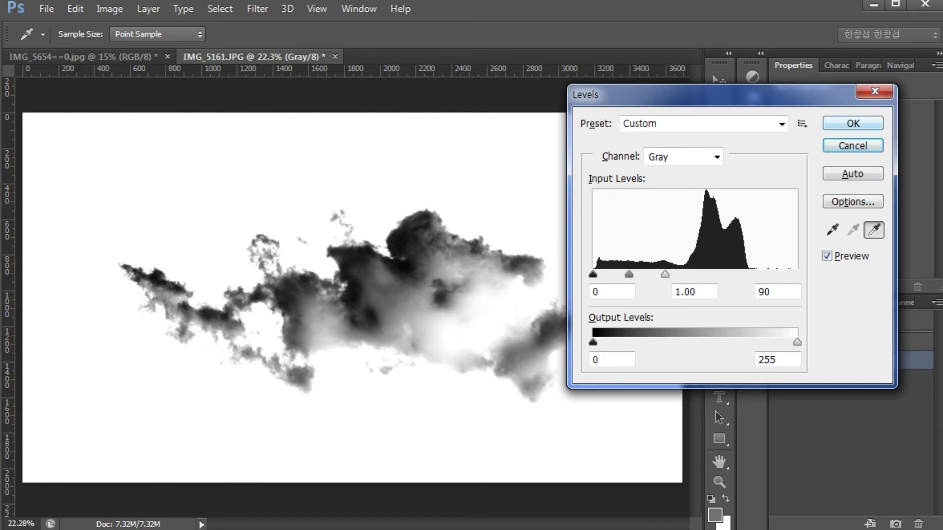
pyautogui.press('Return')
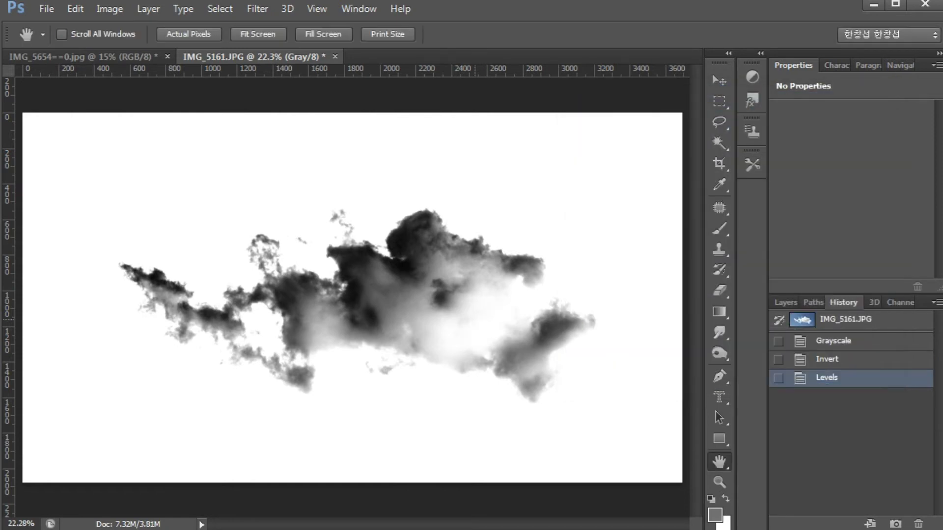
# Set up the Eraser tool with the 19 px hard round brush tip enlarged to 100 px.
pyautogui.hotkey('ctrl', '+')
pyautogui.hotkey('ctrl', '+')
pyautogui.hotkey('ctrl', '+')
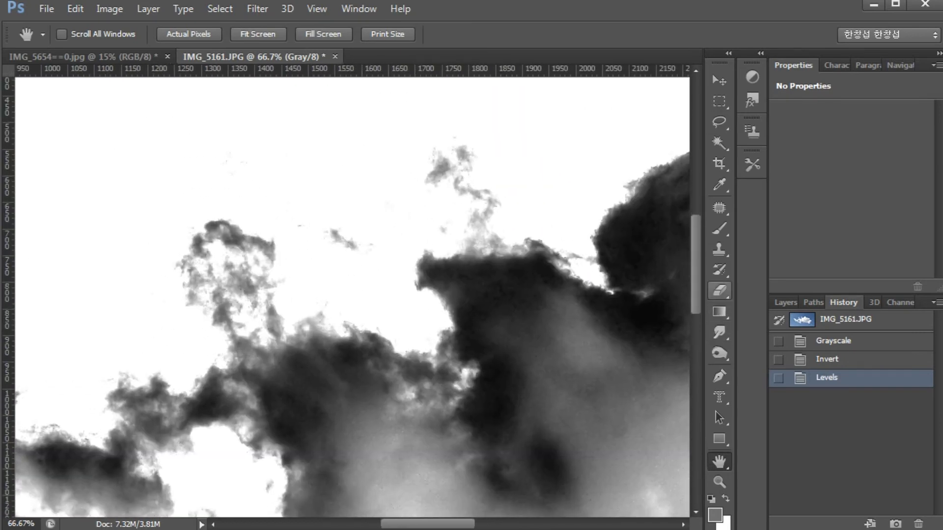
pyautogui.click(719, 290)
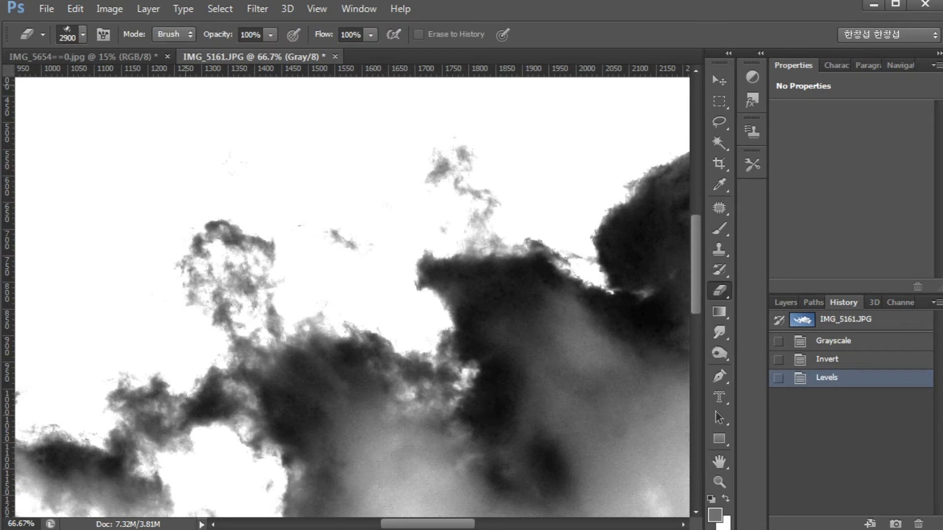
pyautogui.click(82, 35)
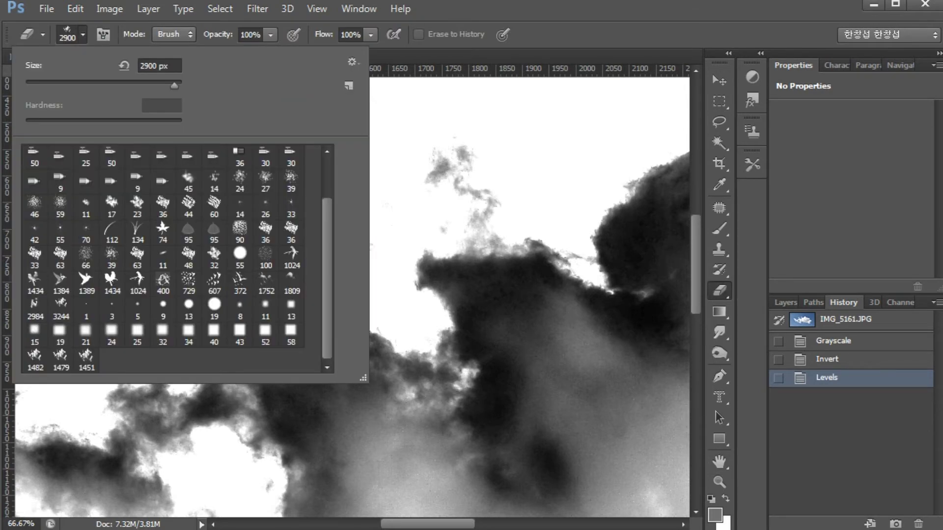
pyautogui.click(214, 307)
pyautogui.press('Return')
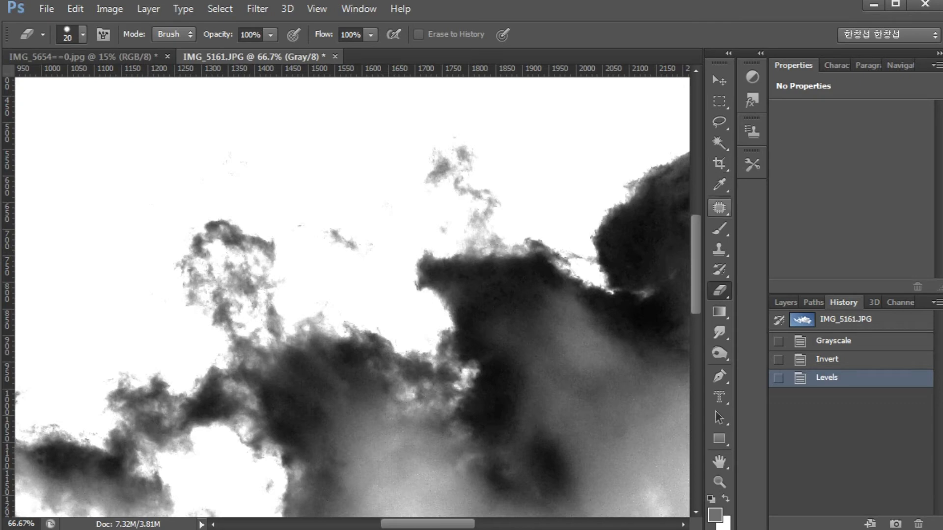
pyautogui.press(']')
pyautogui.press(']')
pyautogui.press(']')
pyautogui.press(']')
pyautogui.press(']')
pyautogui.press(']')
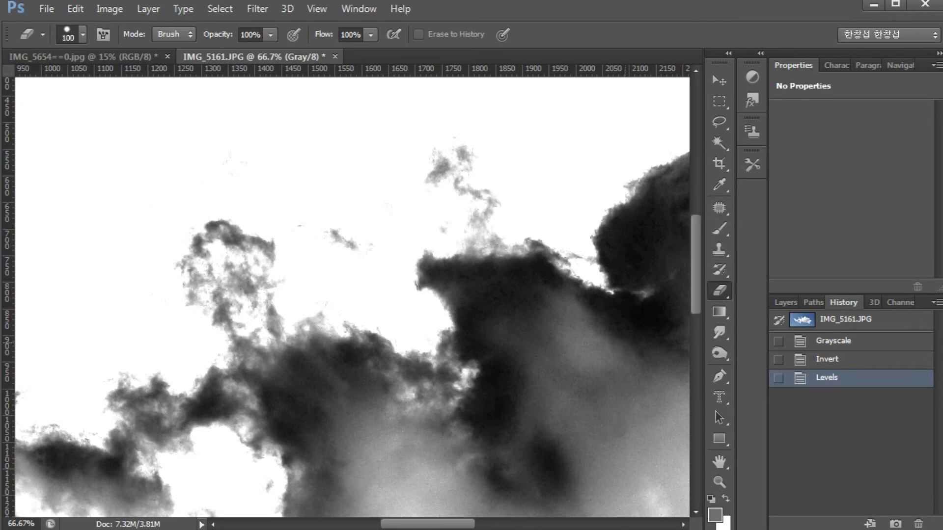
# Confirm white (ffffff) as the background color for the Eraser.
pyautogui.click(727, 524)
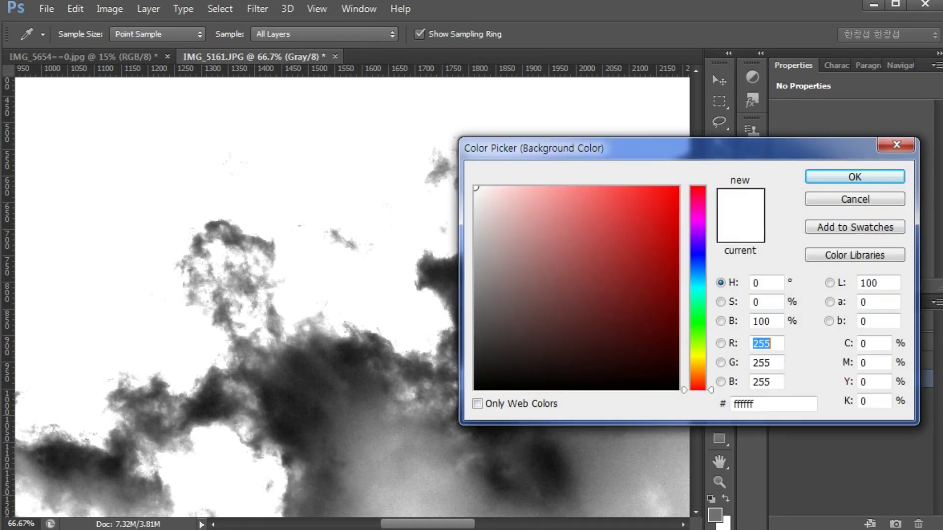
pyautogui.click(753, 344)
pyautogui.press('Return')
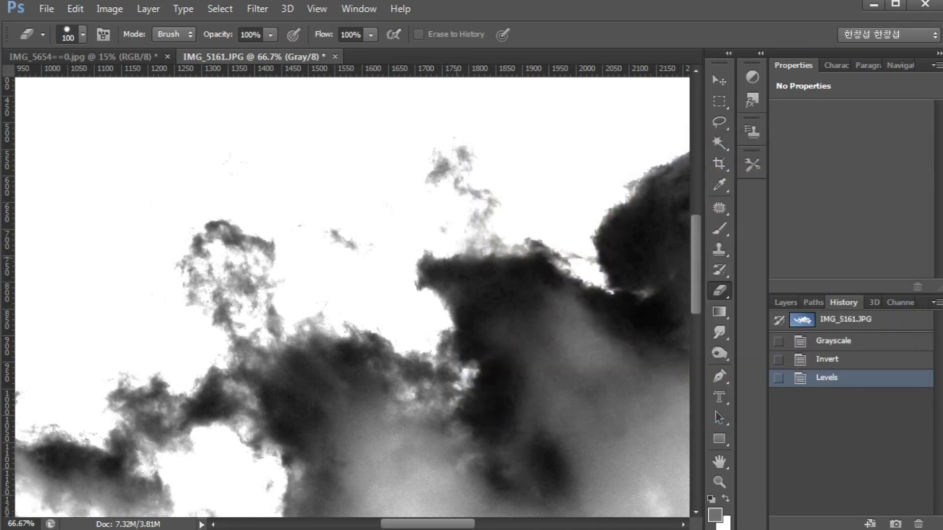
# Erase the stray gray specks in the white background around the upper and left parts of the cloud.
pyautogui.moveTo(330, 235); pyautogui.dragTo(358, 245)
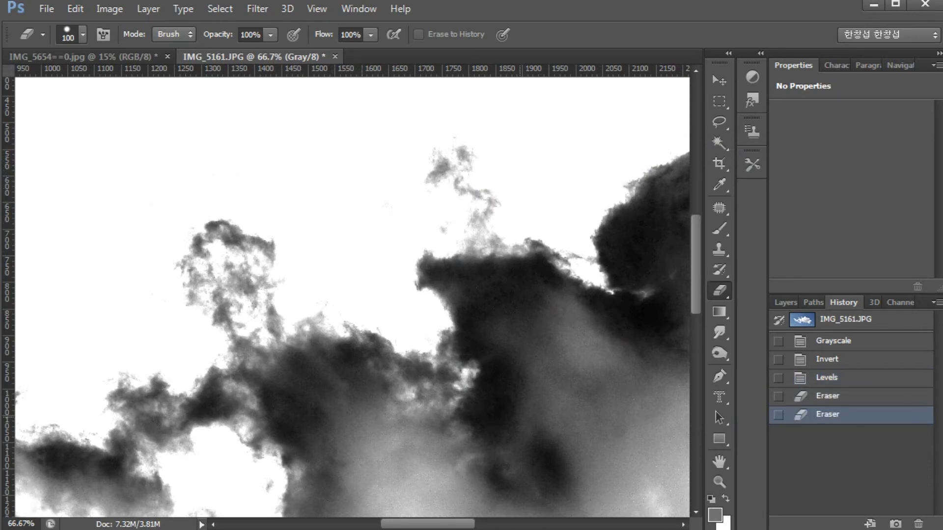
pyautogui.moveTo(313, 430); pyautogui.dragTo(546, 306)
pyautogui.moveTo(327, 483); pyautogui.dragTo(536, 371)
pyautogui.click(544, 366)
pyautogui.click(486, 322)
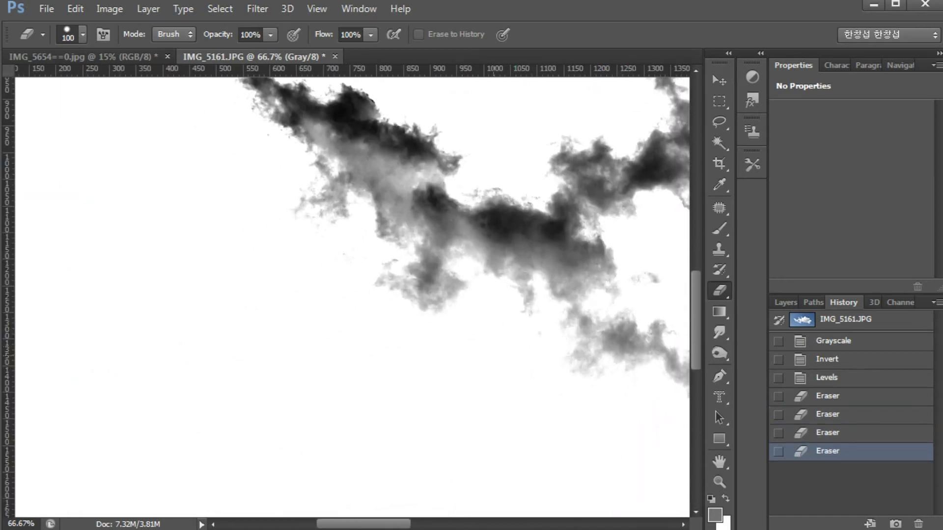
# Crop the image tighter around the cloud to about 2785 px wide, keeping the 16 x 8.994 ratio.
pyautogui.hotkey('ctrl', '-')
pyautogui.hotkey('ctrl', '-')
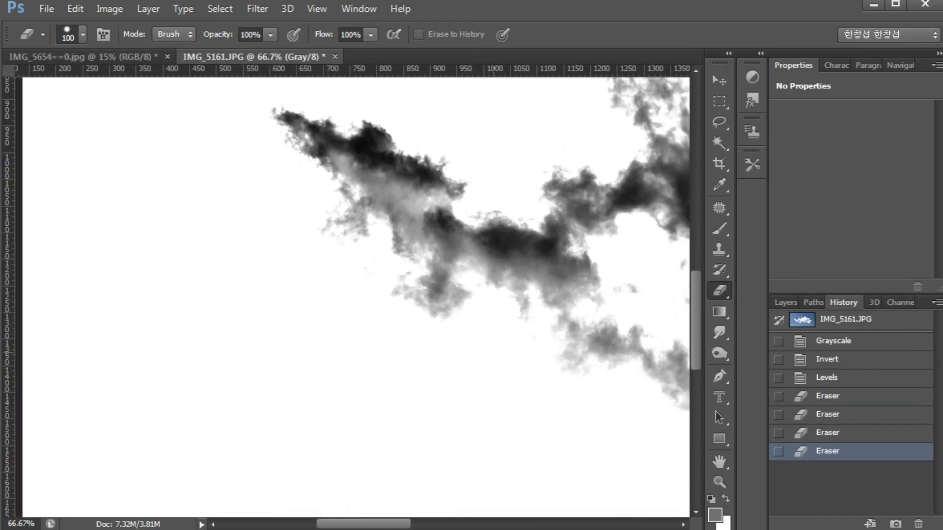
pyautogui.hotkey('ctrl', '-')
pyautogui.hotkey('ctrl', '-')
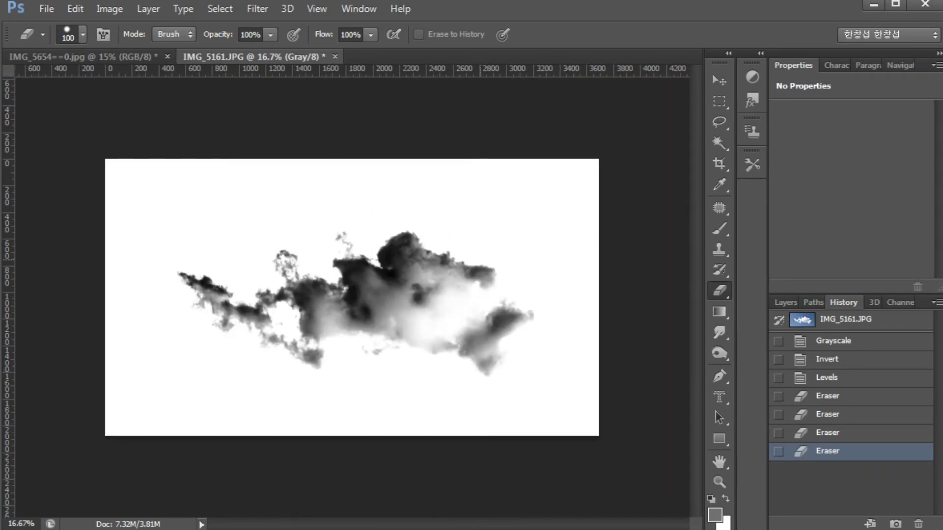
pyautogui.click(719, 164)
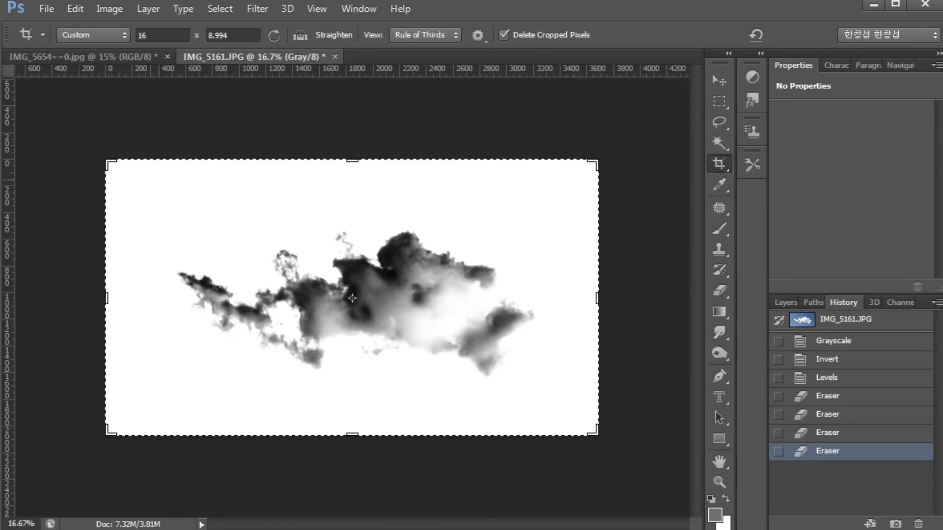
pyautogui.click(351, 298)
pyautogui.moveTo(352, 298); pyautogui.dragTo(352, 297)
pyautogui.moveTo(561, 413); pyautogui.dragTo(541, 354)
pyautogui.moveTo(405, 285)
pyautogui.mouseDown()
pyautogui.moveTo(393, 285)
pyautogui.moveTo(421, 285)
pyautogui.mouseUp()
pyautogui.press('Return')
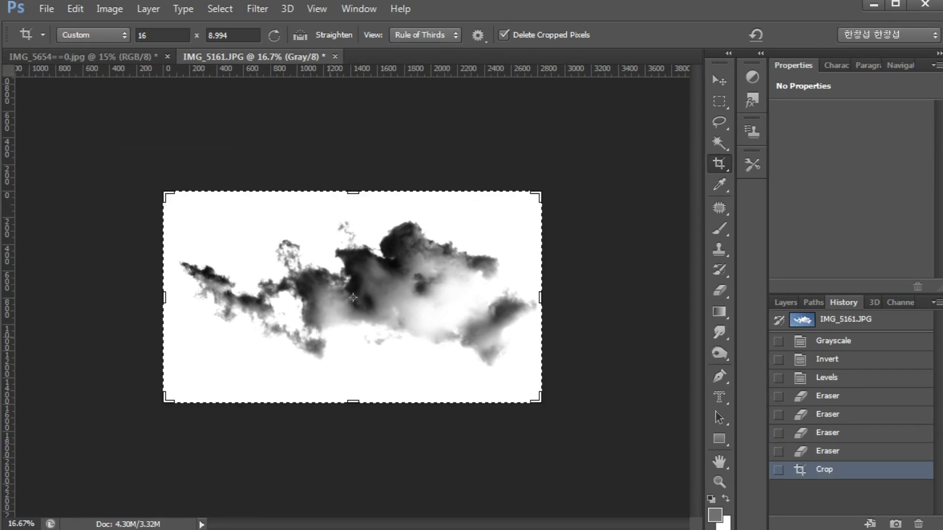
# Define the cropped cloud image as a brush preset named 구름.
pyautogui.hotkey('ctrl', 'c')
pyautogui.press('Down')
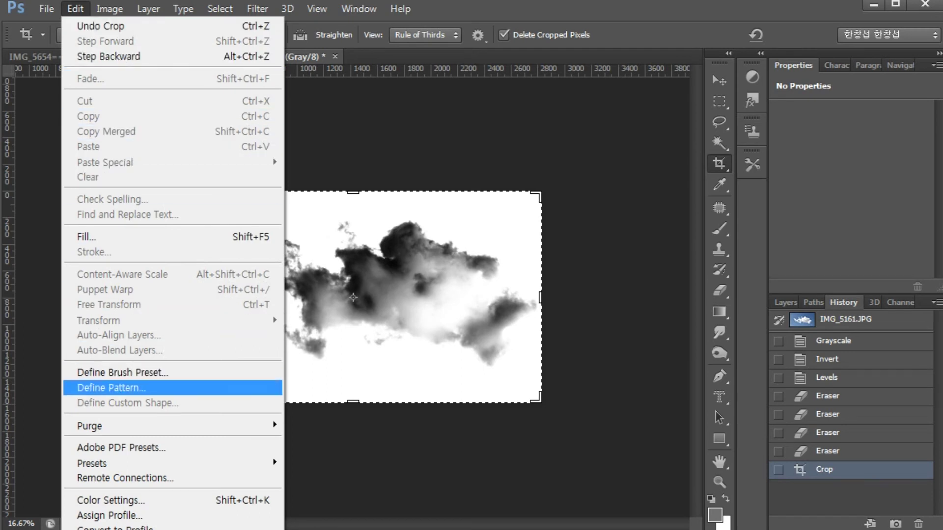
pyautogui.press('Up')
pyautogui.press('Down')
pyautogui.press('Up')
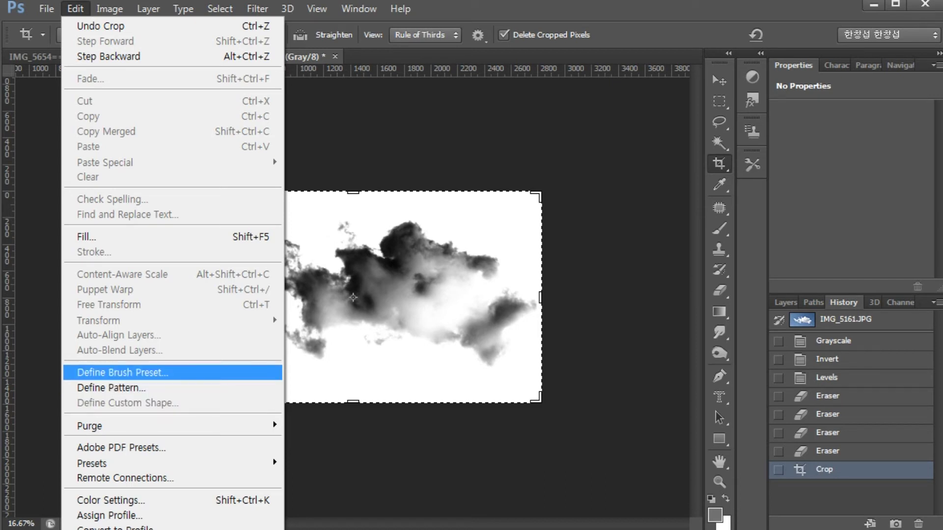
pyautogui.press('Return')
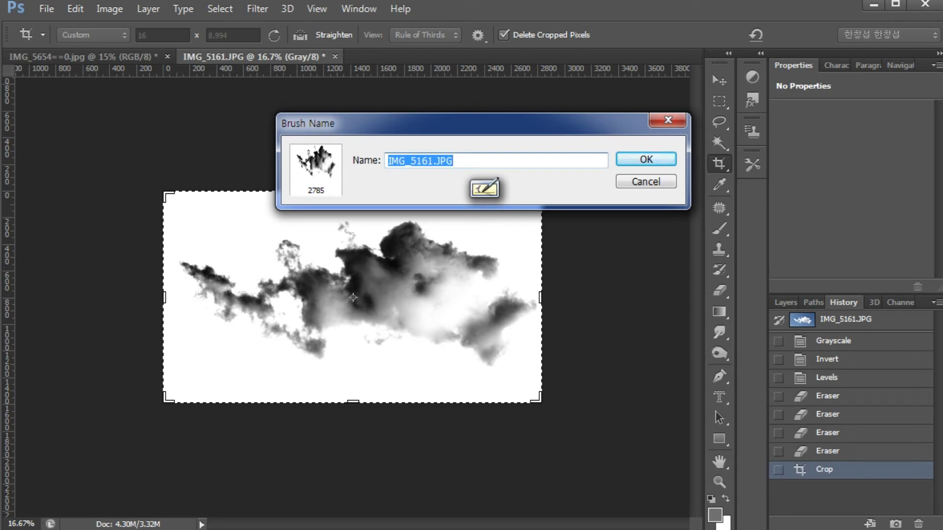
pyautogui.write('ㄱ')
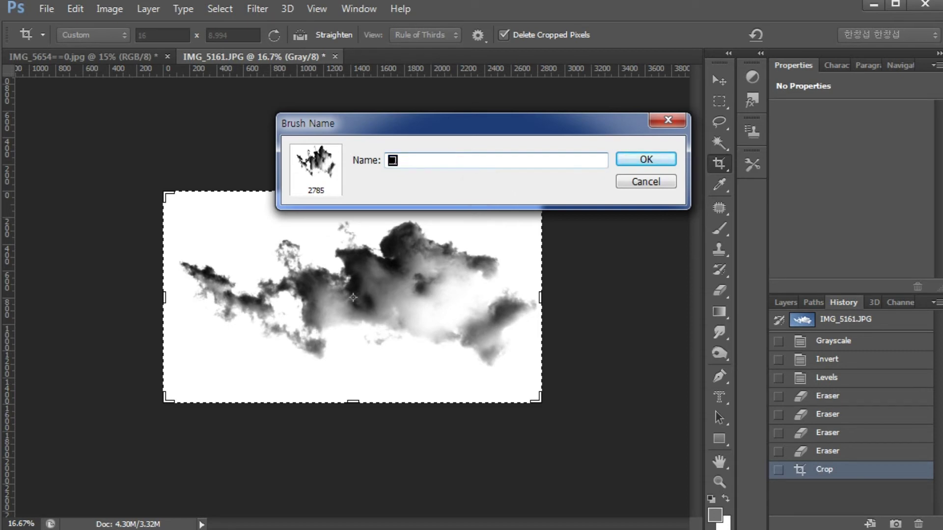
pyautogui.write('ㅜㄹㅡㅁ')
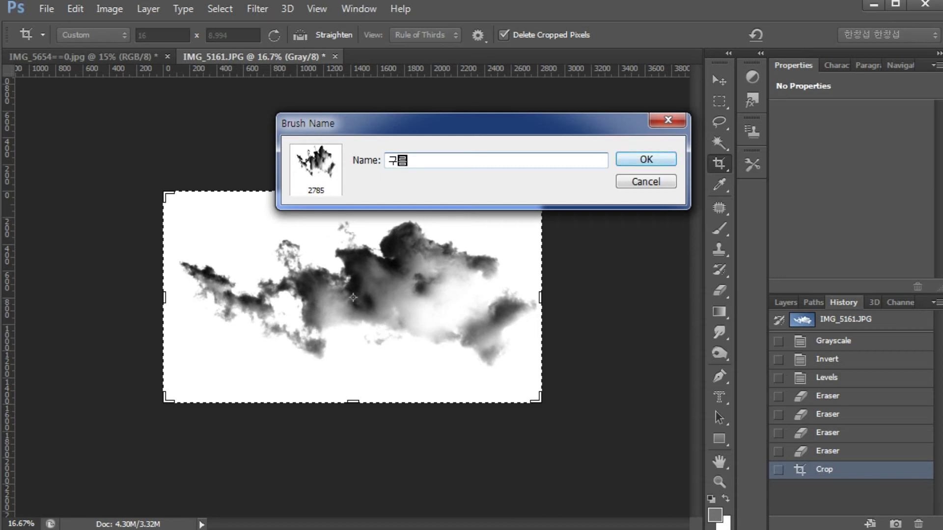
pyautogui.press('Return')
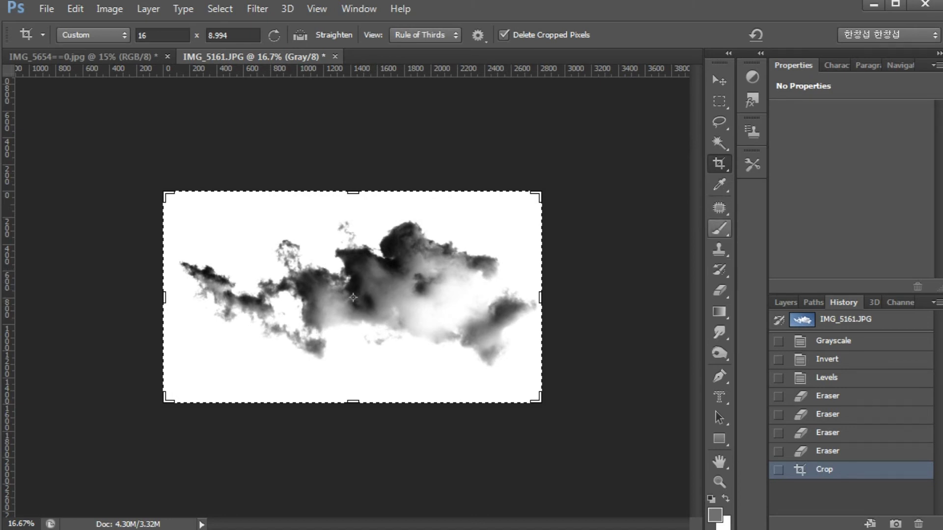
# Activate the Brush tool with the new 2785 px cloud brush tip.
pyautogui.click(720, 228)
pyautogui.rightClick(720, 228)
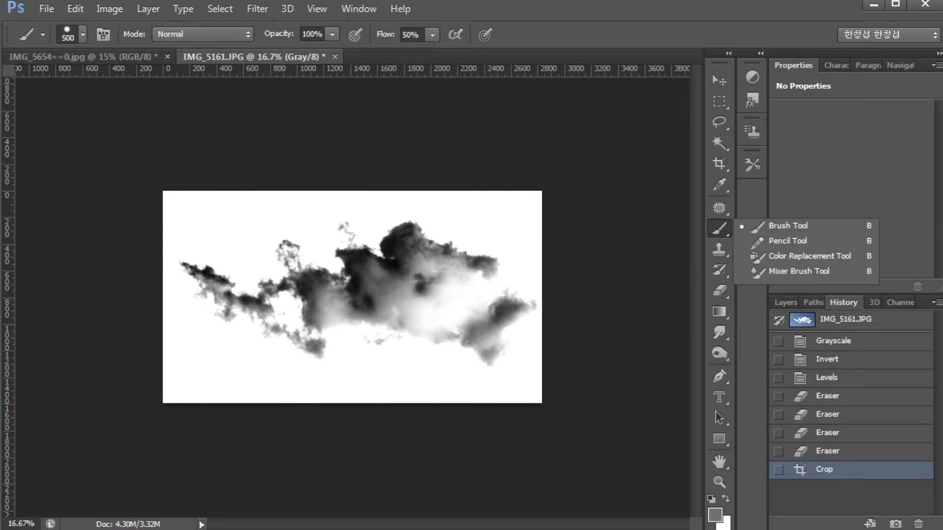
pyautogui.click(83, 35)
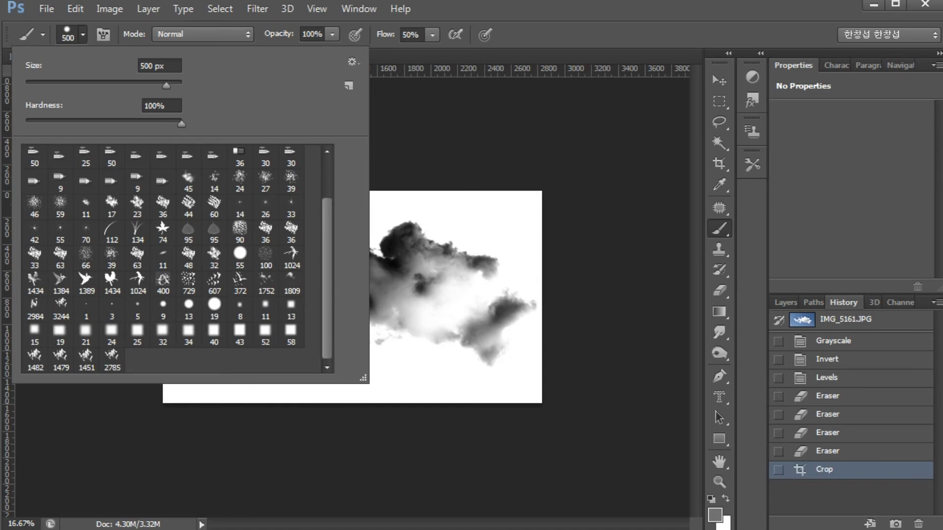
pyautogui.click(112, 360)
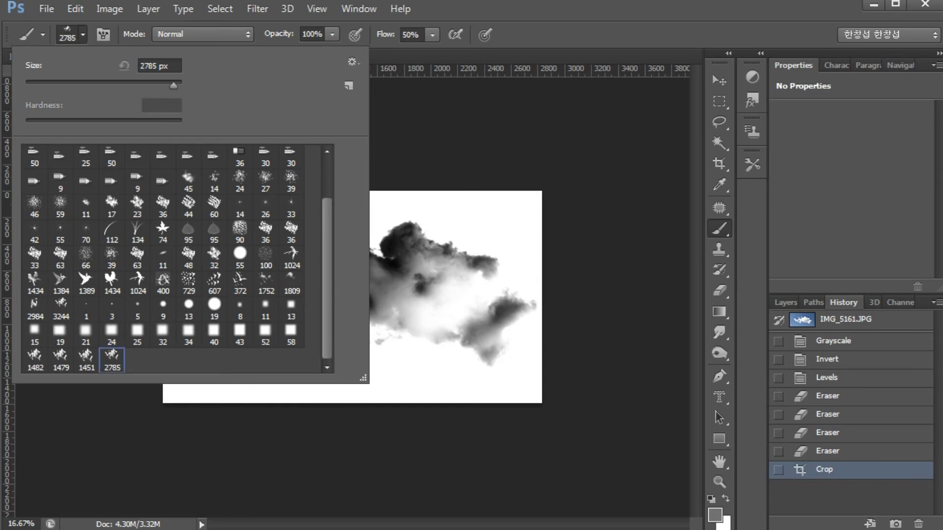
pyautogui.press('Return')
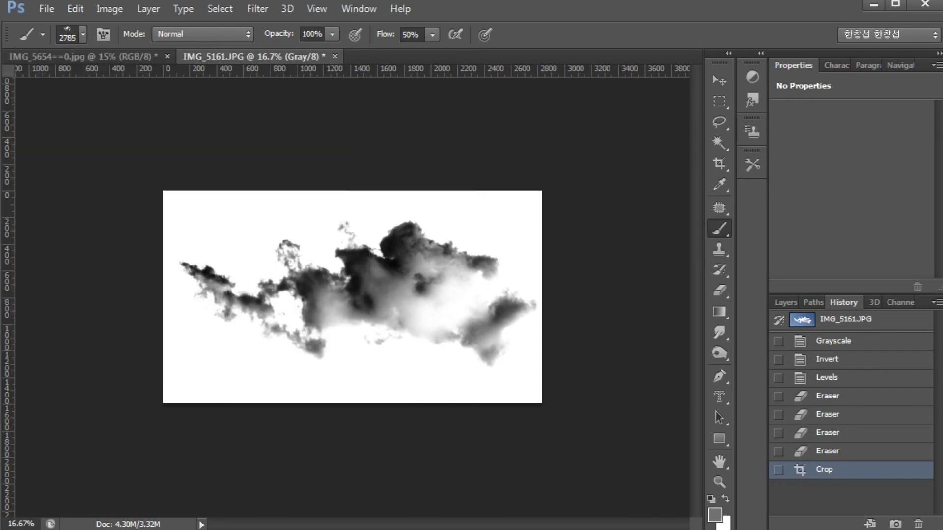
# Switch to the sunset photo IMG_5654==0.jpg and add a new empty layer above the Background.
pyautogui.click(84, 57)
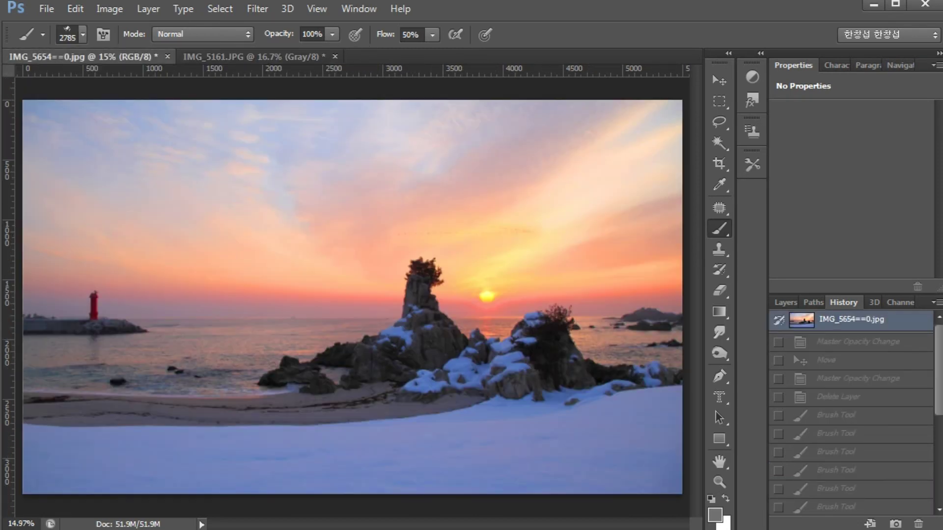
pyautogui.click(786, 302)
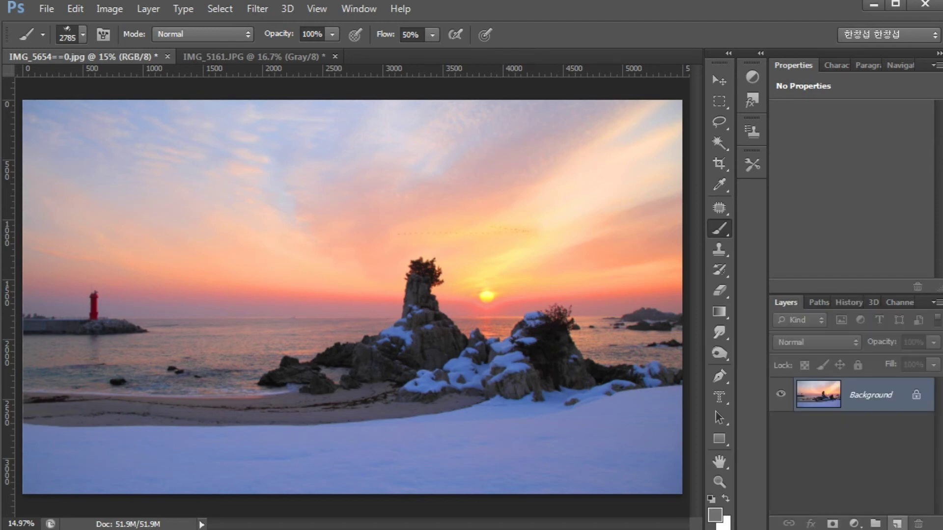
pyautogui.click(896, 524)
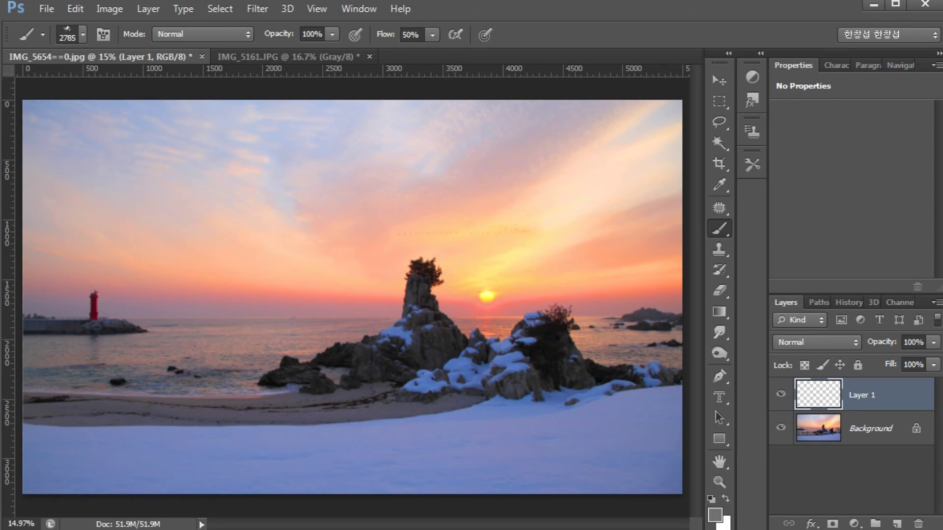
# Test the cloud brush in the sky in gray, then in pure red at 100% flow, undoing each test stamp.
pyautogui.click(440, 174)
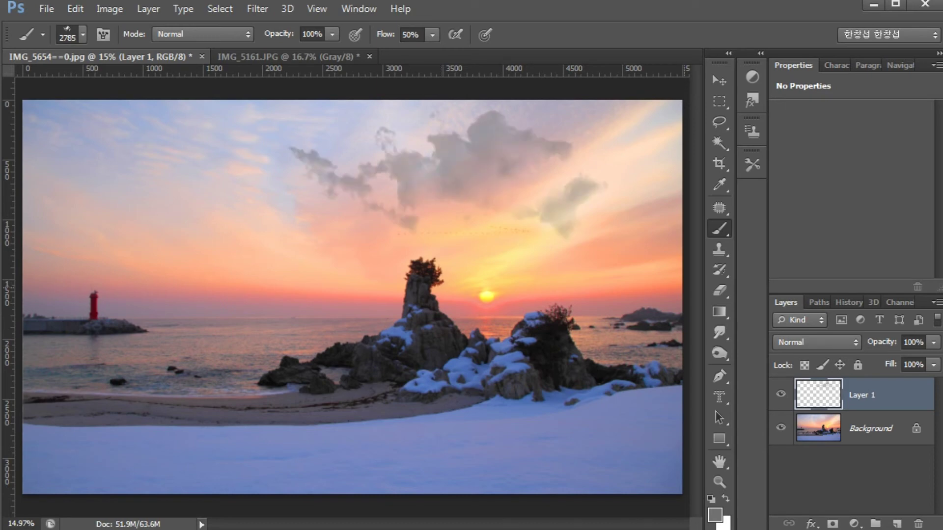
pyautogui.hotkey('ctrl', 'z')
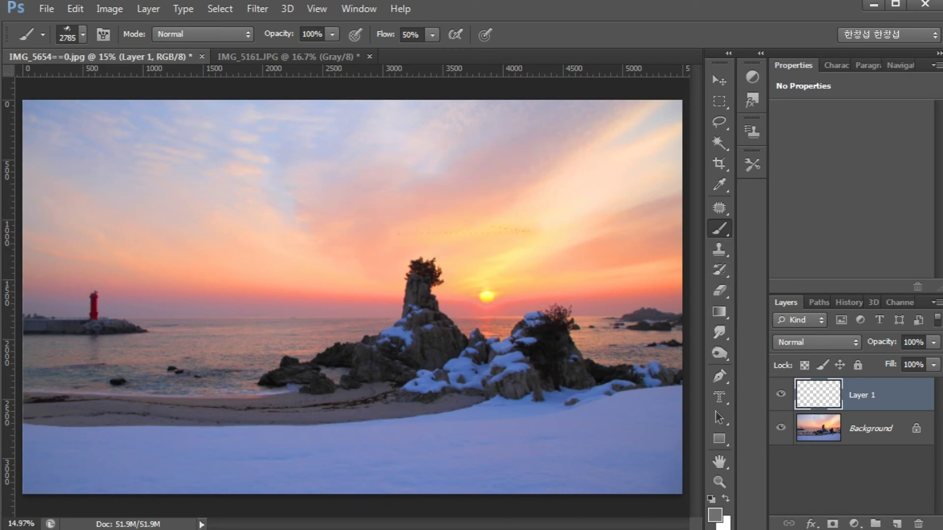
pyautogui.click(715, 515)
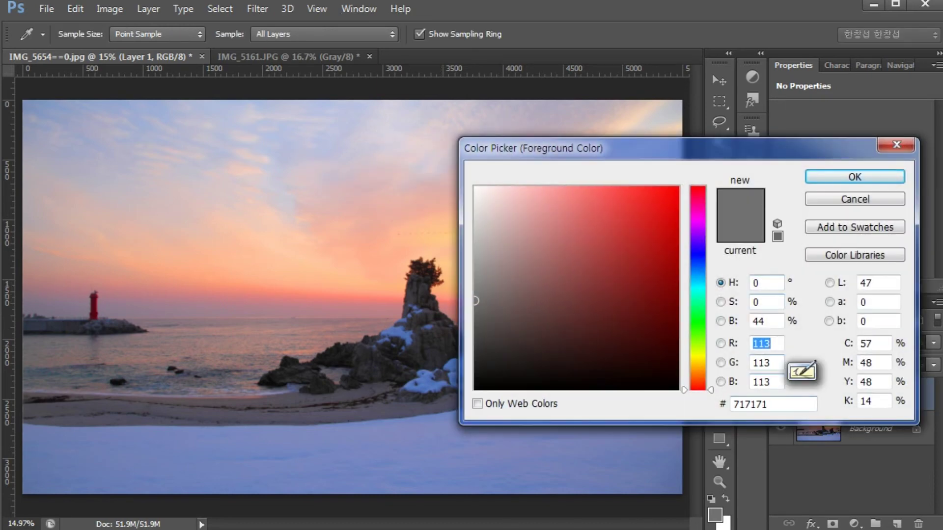
pyautogui.click(679, 188)
pyautogui.click(855, 177)
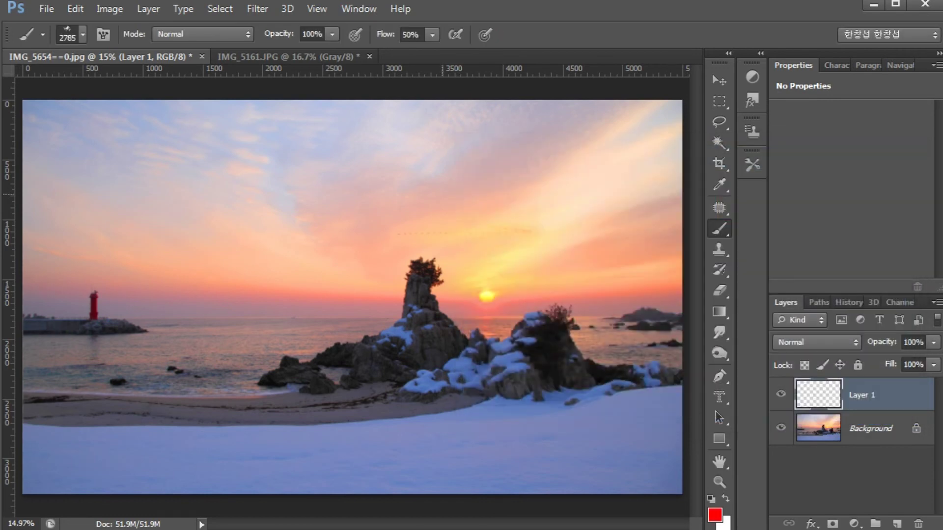
pyautogui.hotkey('shift', '0')
pyautogui.click(436, 197)
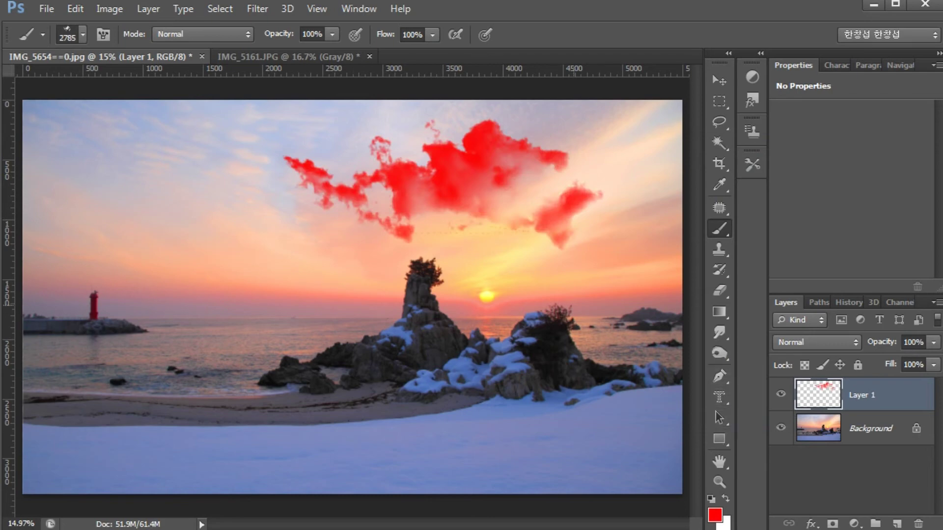
pyautogui.hotkey('ctrl', 'z')
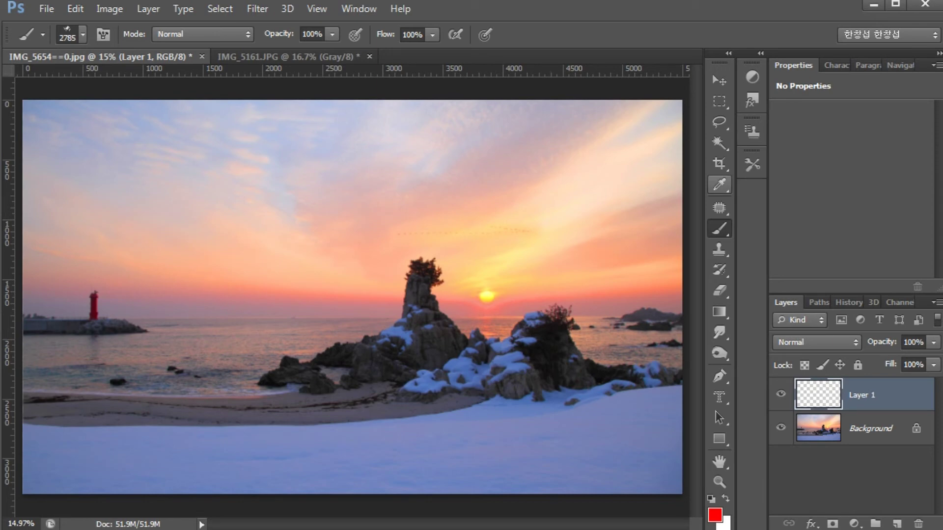
# Sample the pinkish-red of the sky just above the horizon, beside the rock, as the foreground color.
pyautogui.click(719, 185)
pyautogui.scroll(4, 441, 336)
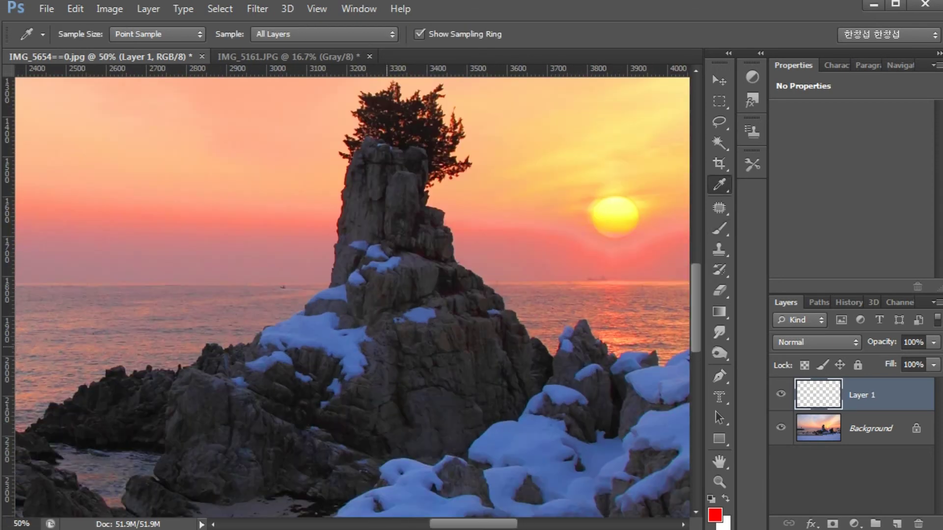
pyautogui.moveTo(386, 346); pyautogui.dragTo(523, 433)
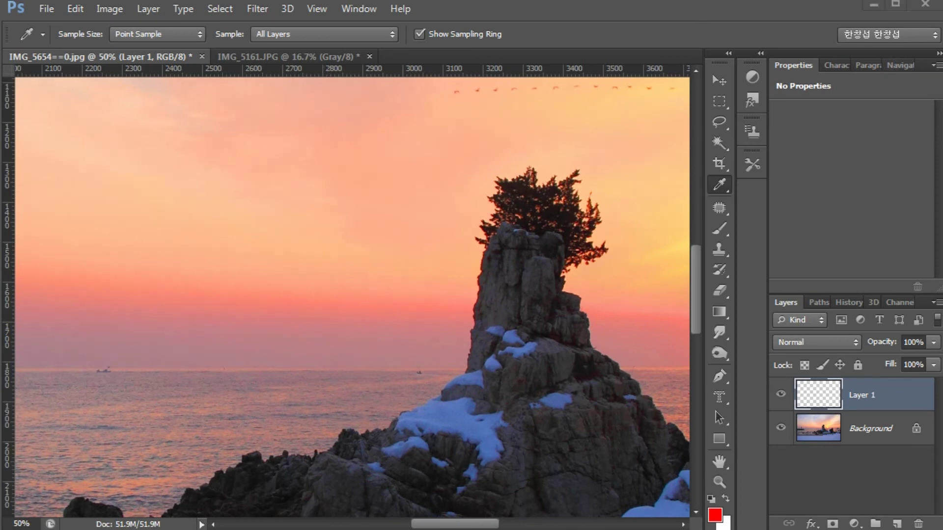
pyautogui.moveTo(330, 319)
pyautogui.mouseDown()
pyautogui.moveTo(287, 300)
pyautogui.moveTo(323, 289)
pyautogui.moveTo(346, 313)
pyautogui.moveTo(324, 320)
pyautogui.mouseUp()
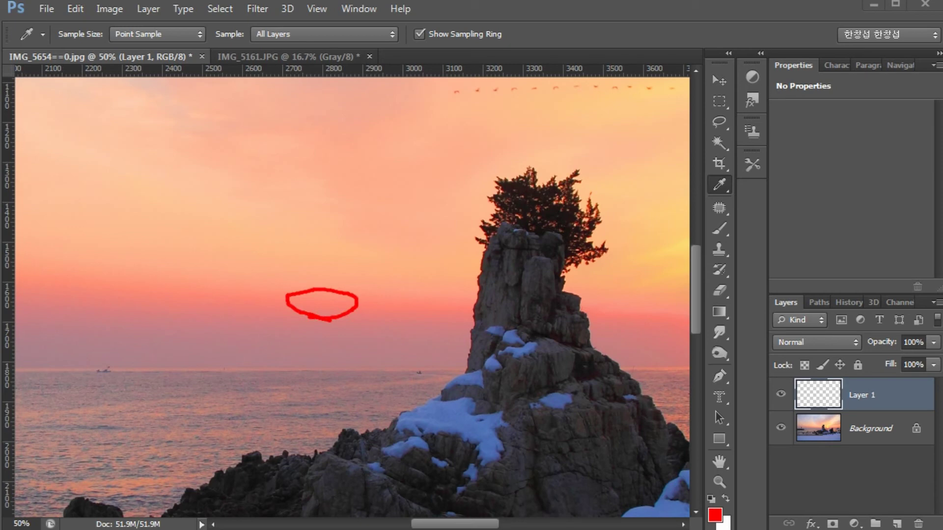
pyautogui.hotkey('ctrl', 'z')
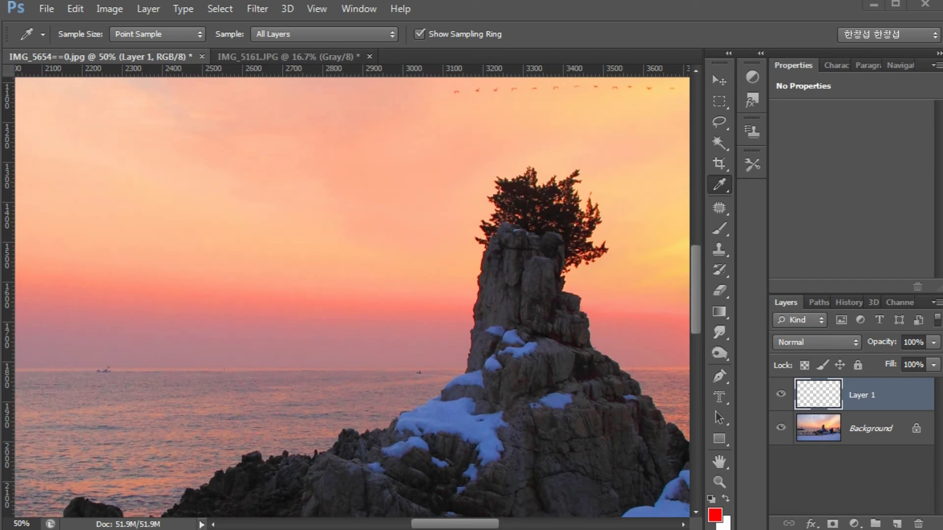
pyautogui.click(330, 289)
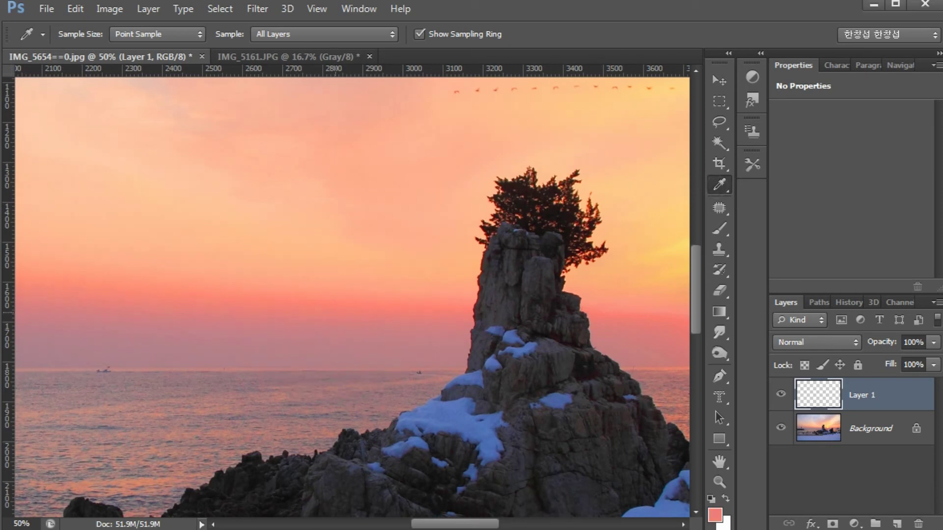
pyautogui.click(338, 305)
# Intensify the foreground color to red-orange #ff503e and switch back to the Brush tool.
pyautogui.click(715, 514)
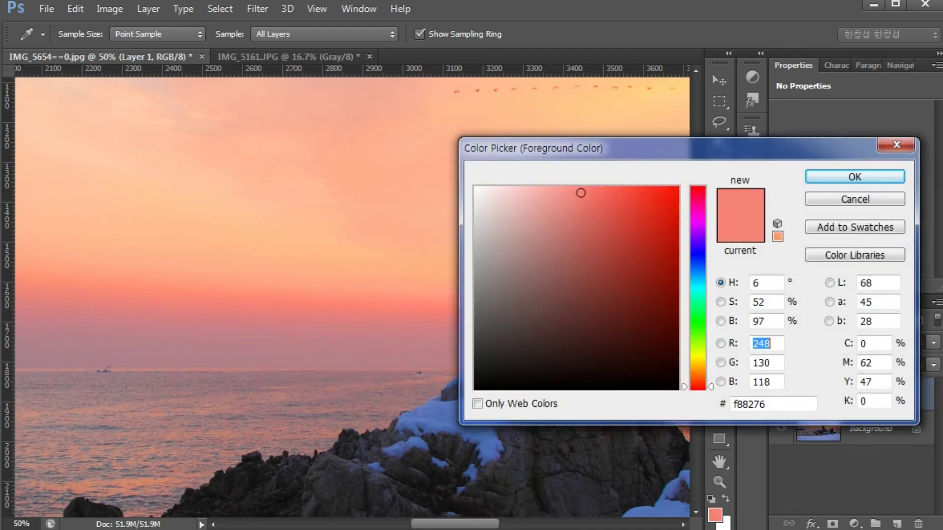
pyautogui.click(792, 374)
pyautogui.click(791, 373)
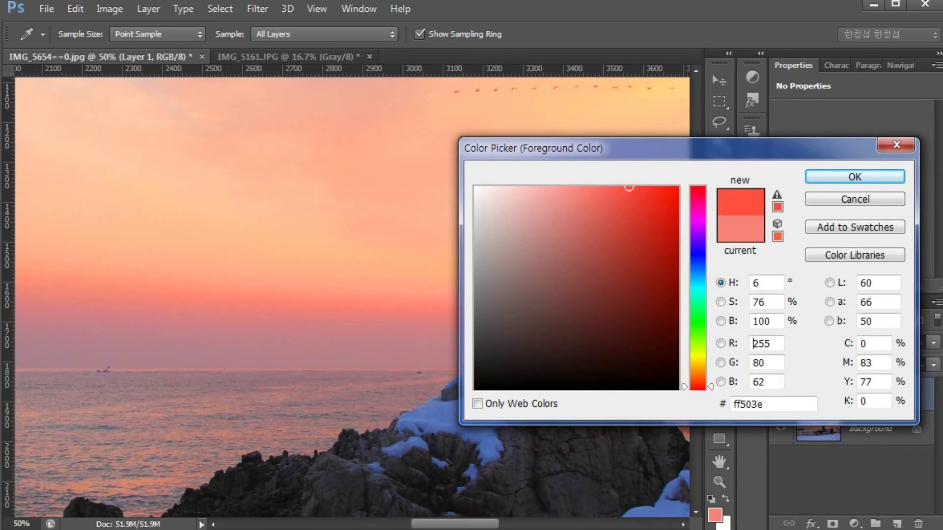
pyautogui.press('Return')
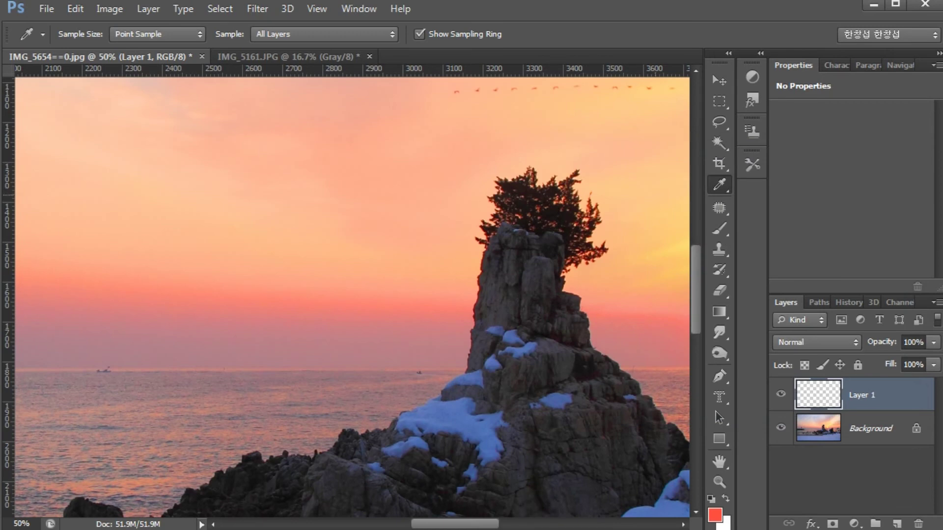
pyautogui.press('b')
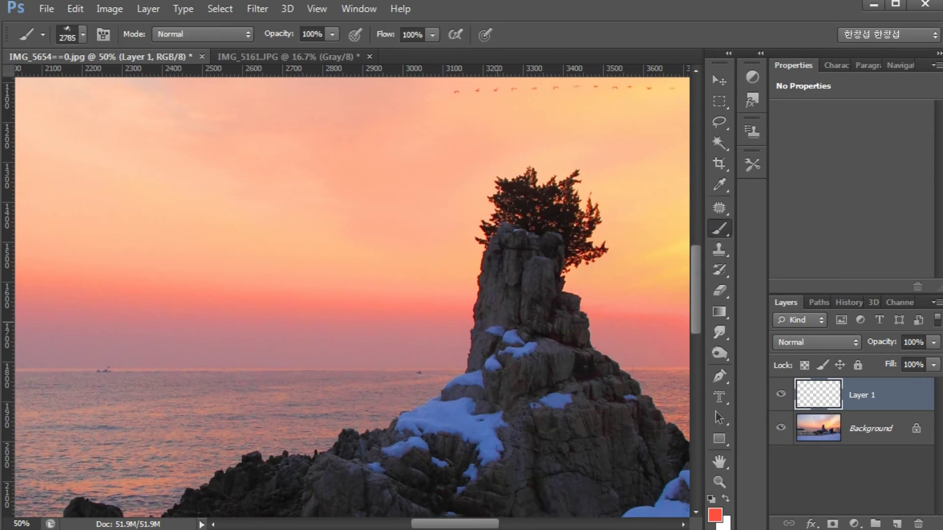
# Stamp one red-orange cloud on Layer 1 in the sky above the tree-topped rock.
pyautogui.hotkey('ctrl', '-')
pyautogui.hotkey('ctrl', '-')
pyautogui.hotkey('ctrl', '-')
pyautogui.hotkey('ctrl', '-')
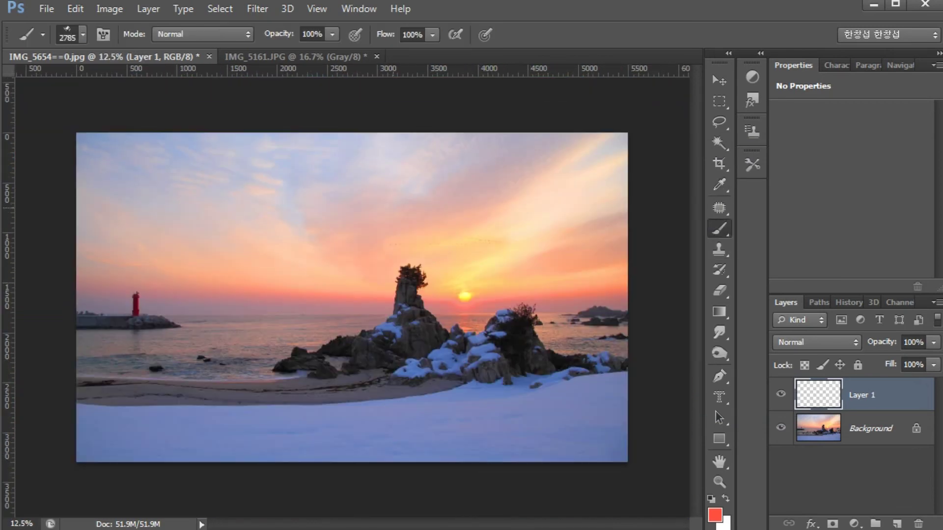
pyautogui.click(415, 196)
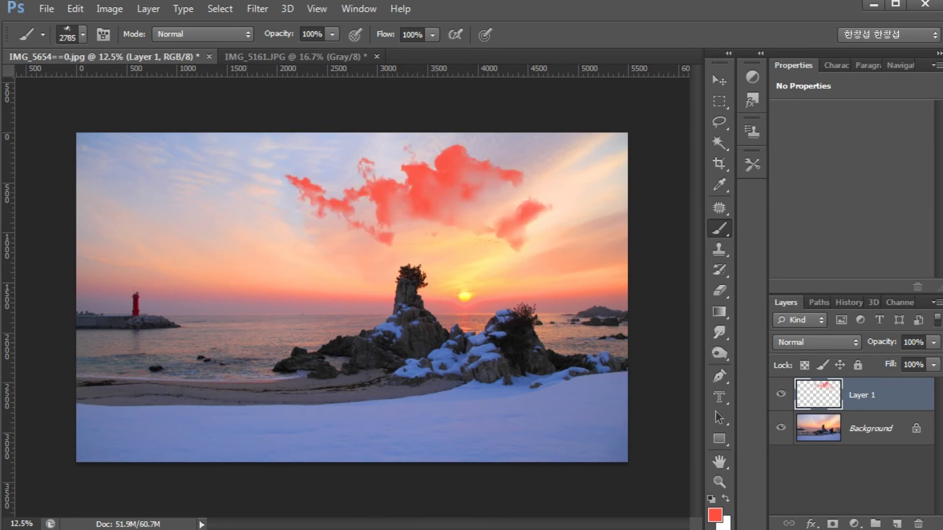
# Lower the opacity of Layer 1 to 86%.
pyautogui.click(913, 342)
pyautogui.write('77')
pyautogui.press('Return')
pyautogui.write('85')
pyautogui.press('Return')
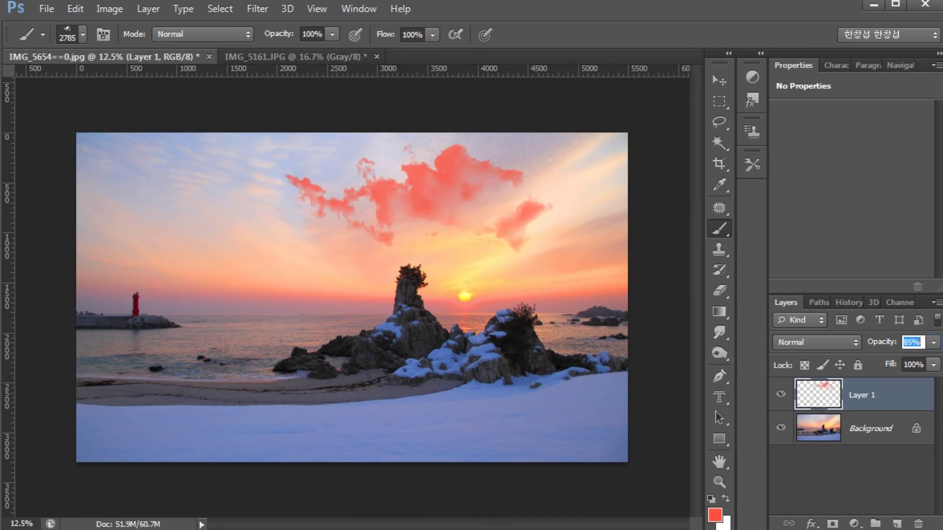
# Soften the foreground color slightly to #fd6050.
pyautogui.click(715, 514)
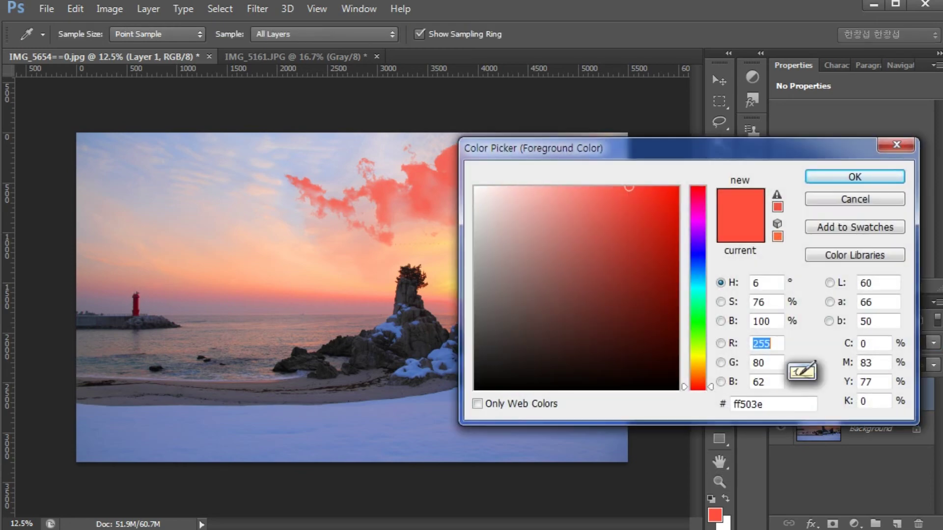
pyautogui.click(785, 372)
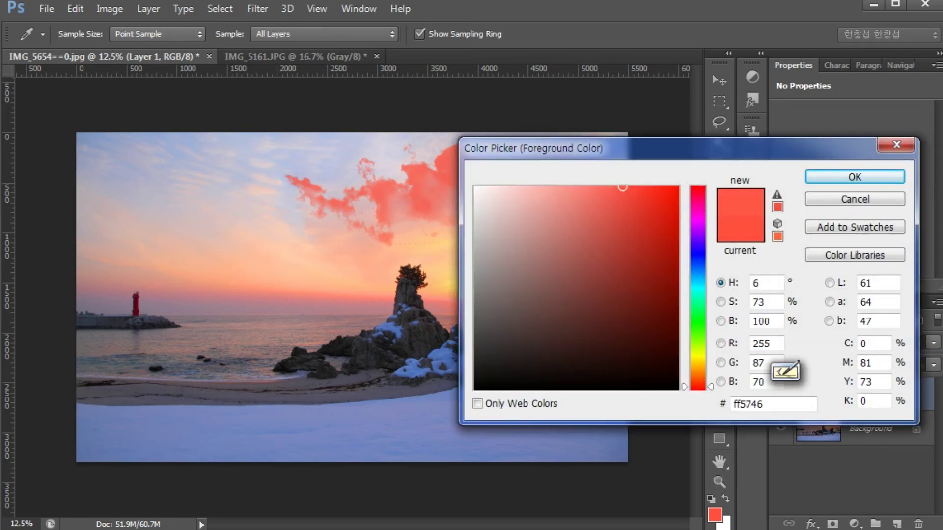
pyautogui.press('Return')
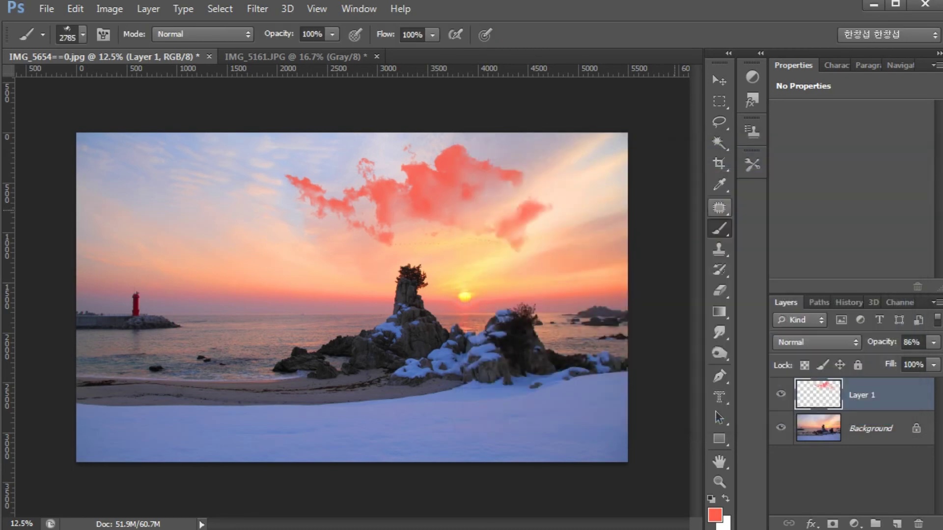
# Undo the opacity change and the cloud stamp, and stamp the cloud again in the new color above the rock.
pyautogui.hotkey('ctrl', 'alt', 'z')
pyautogui.hotkey('ctrl', 'alt', 'z')
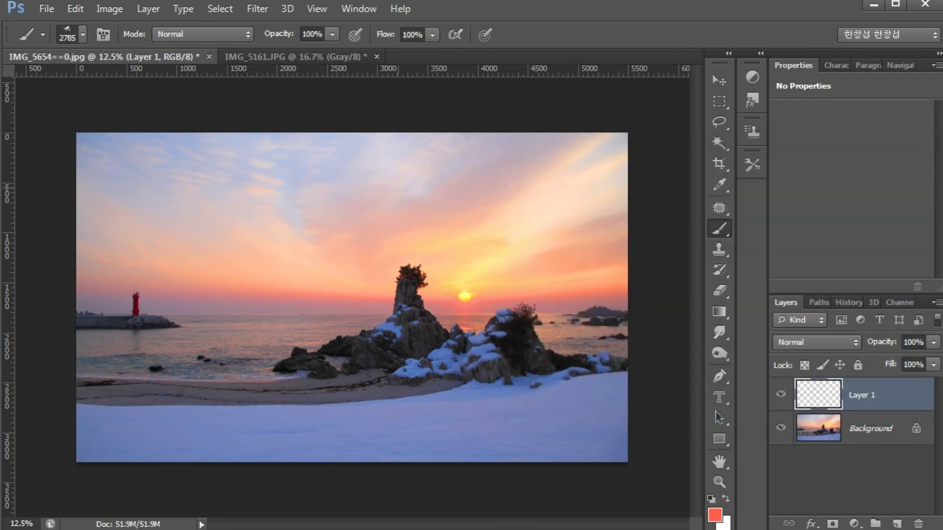
pyautogui.click(393, 201)
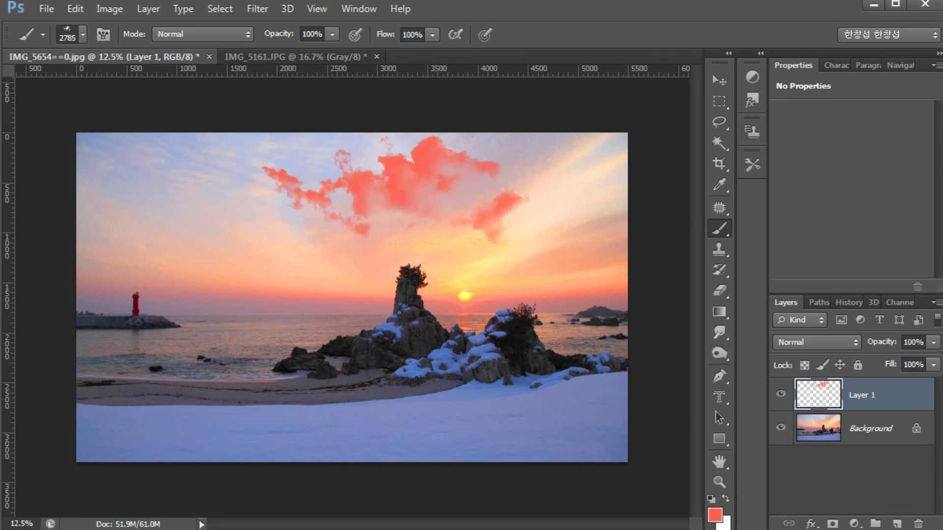
# Set the opacity of Layer 1 to 91%.
pyautogui.click(913, 342)
pyautogui.write('86')
pyautogui.press('Return')
pyautogui.write('91')
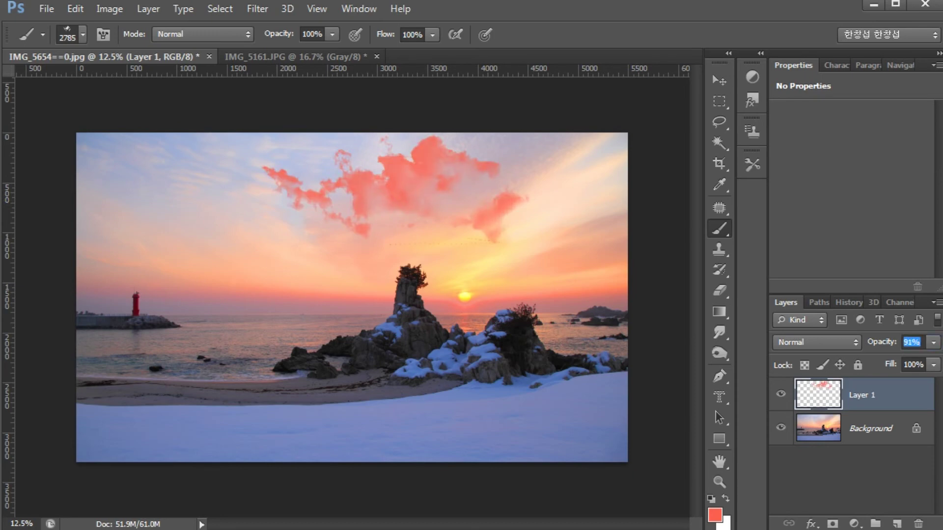
pyautogui.press('Return')
# Lighten the foreground color to a salmon red, #fe796c.
pyautogui.click(715, 514)
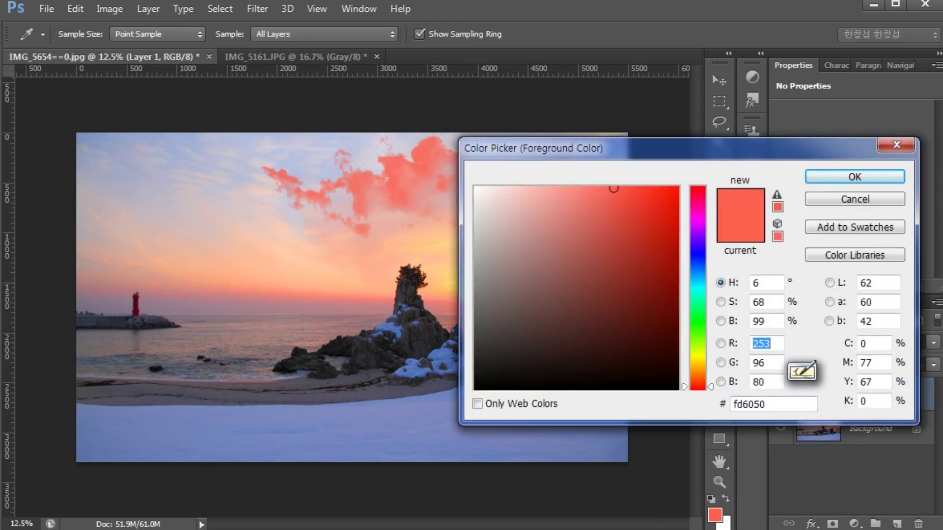
pyautogui.click(584, 186)
pyautogui.click(593, 187)
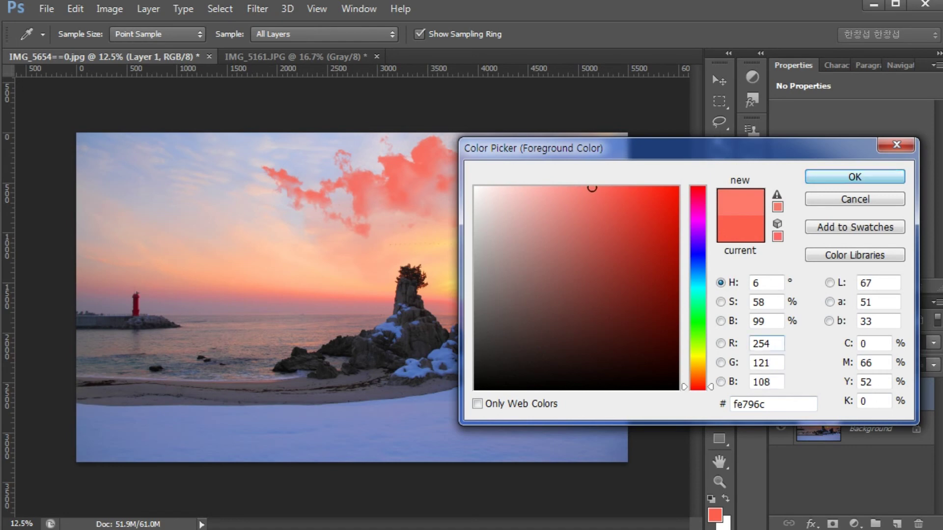
pyautogui.press('Return')
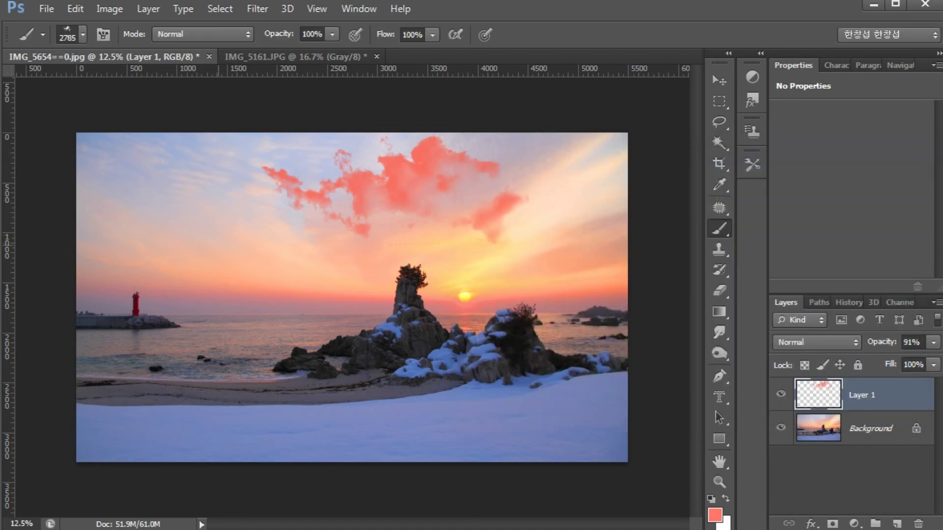
# Reduce the cloud brush to 2400 px and stamp a second cloud on a new layer, in the sky near the lighthouse.
pyautogui.press('[')
pyautogui.press('[')
pyautogui.press('[')
pyautogui.press('[')
pyautogui.click(896, 524)
pyautogui.click(204, 235)
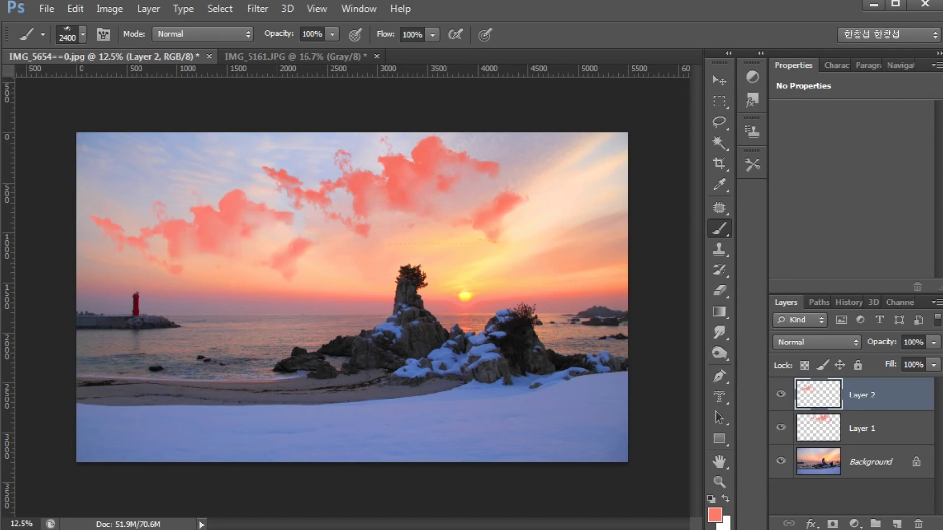
# Move the first cloud toward the right side of the sky and the second cloud up beside it, adjusting their spacing.
pyautogui.click(720, 80)
pyautogui.keyDown('ctrl'); pyautogui.click(411, 189); pyautogui.keyUp('ctrl')
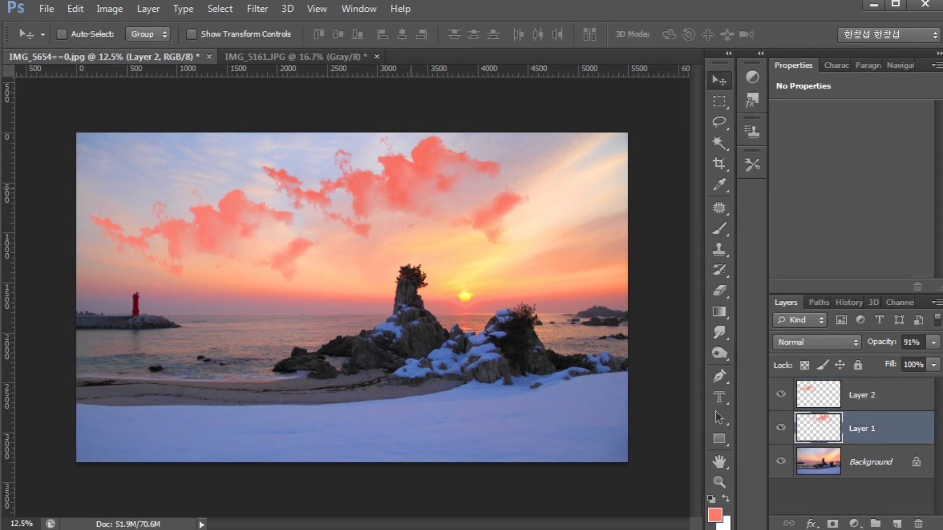
pyautogui.moveTo(411, 189); pyautogui.dragTo(478, 194)
pyautogui.moveTo(230, 231); pyautogui.dragTo(249, 199)
pyautogui.moveTo(472, 198); pyautogui.dragTo(466, 199)
pyautogui.moveTo(312, 214); pyautogui.dragTo(318, 214)
pyautogui.moveTo(316, 213); pyautogui.dragTo(299, 211)
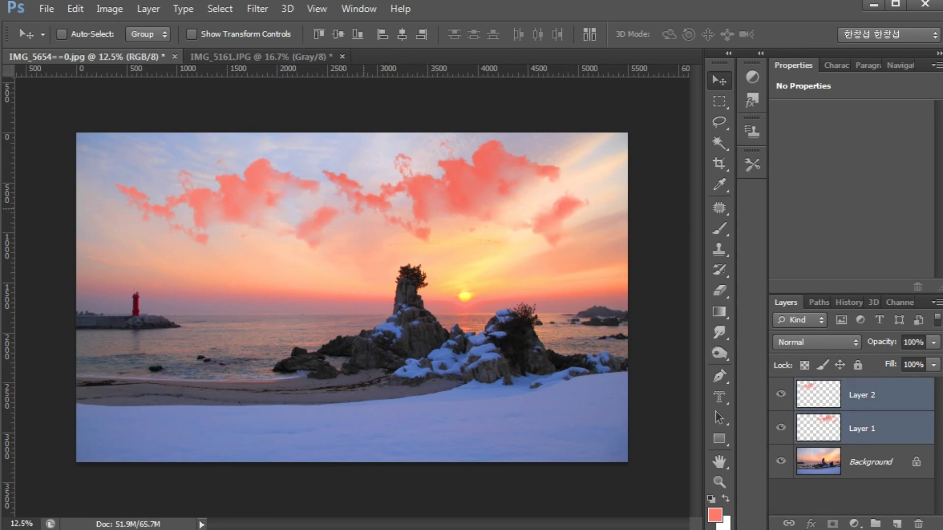
# Rotate both cloud layers together by 0.34° and select only Layer 2.
pyautogui.hotkey('ctrl', 't')
pyautogui.moveTo(639, 182); pyautogui.dragTo(639, 183)
pyautogui.press('Return')
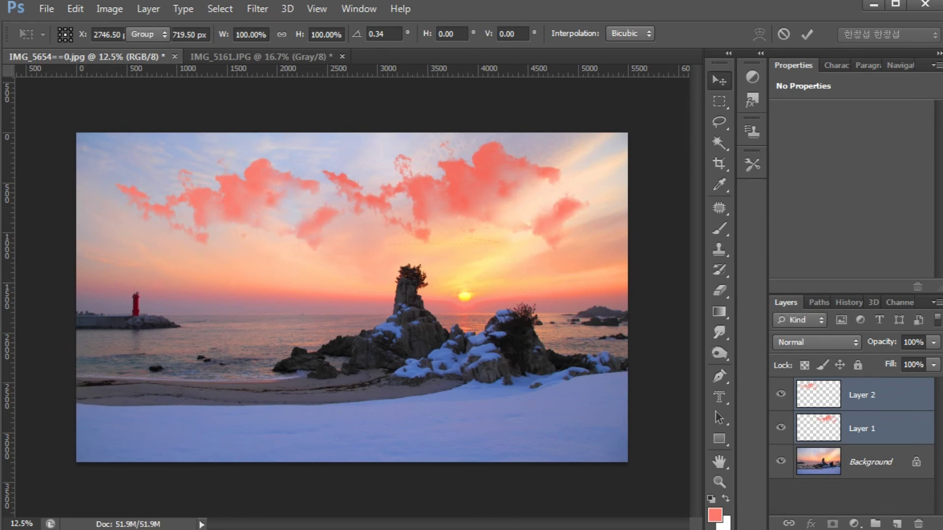
pyautogui.click(864, 395)
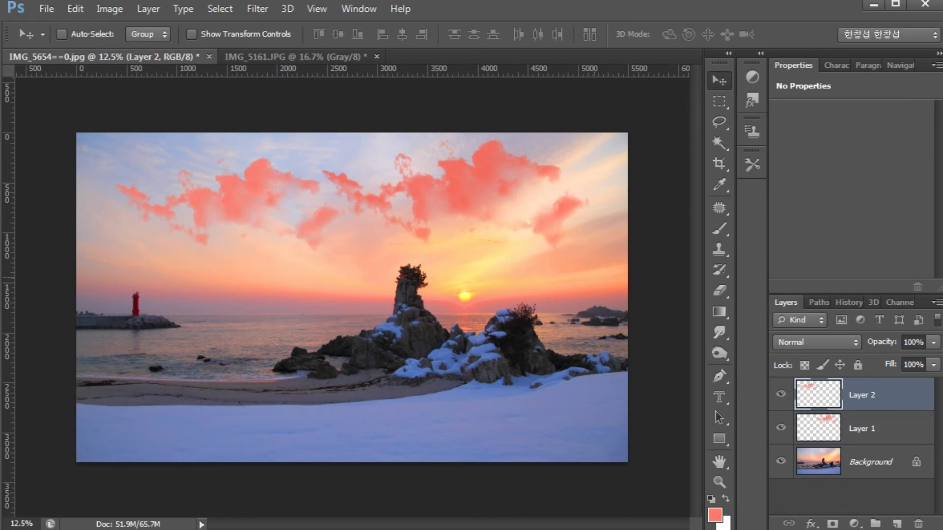
# Rotate the Layer 2 cloud by 3.51° and move it slightly up and left in the sky.
pyautogui.hotkey('ctrl', 't')
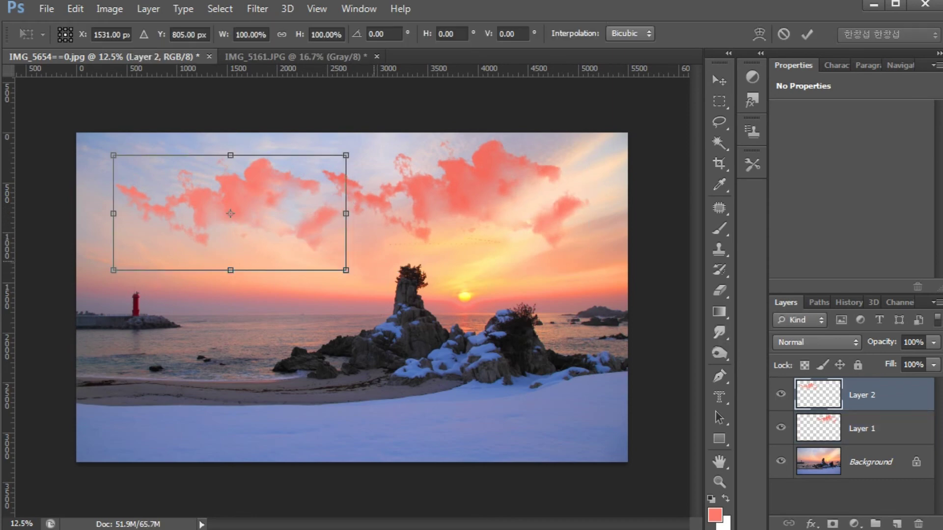
pyautogui.moveTo(383, 253); pyautogui.dragTo(381, 263)
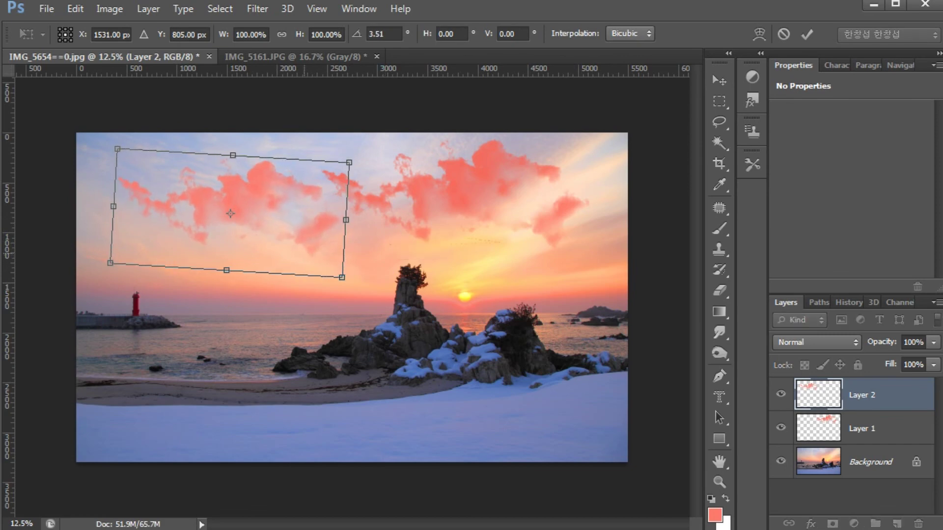
pyautogui.moveTo(307, 211); pyautogui.dragTo(294, 207)
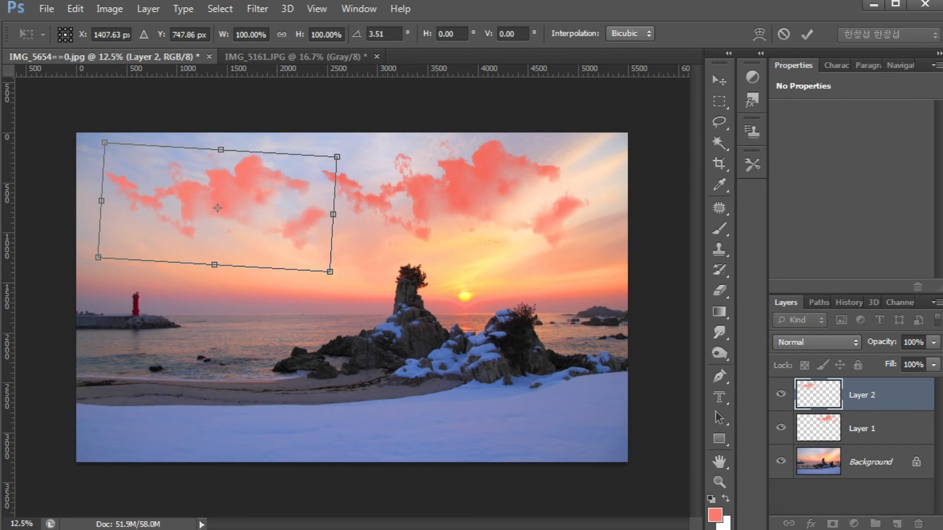
pyautogui.click(807, 34)
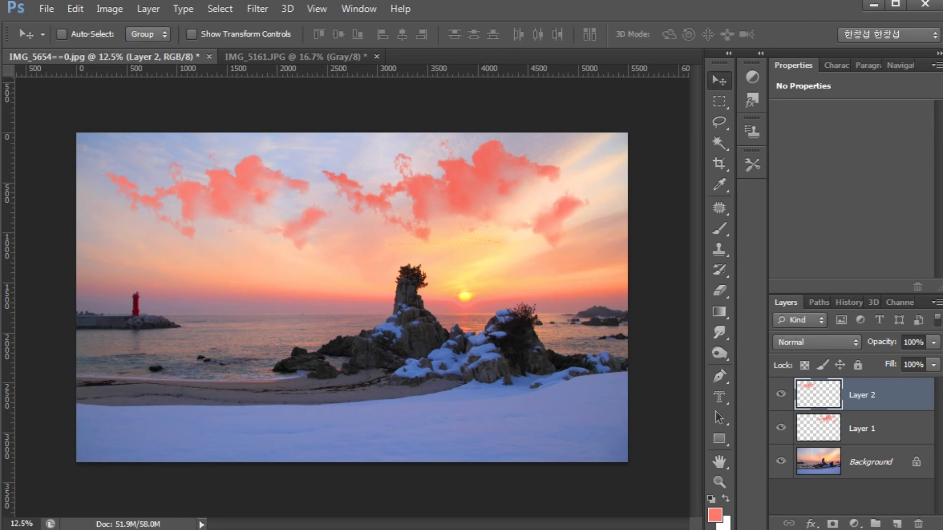
# Examine the edges of the Layer 1 cloud against the surrounding sky up close.
pyautogui.scroll(3, 464, 273)
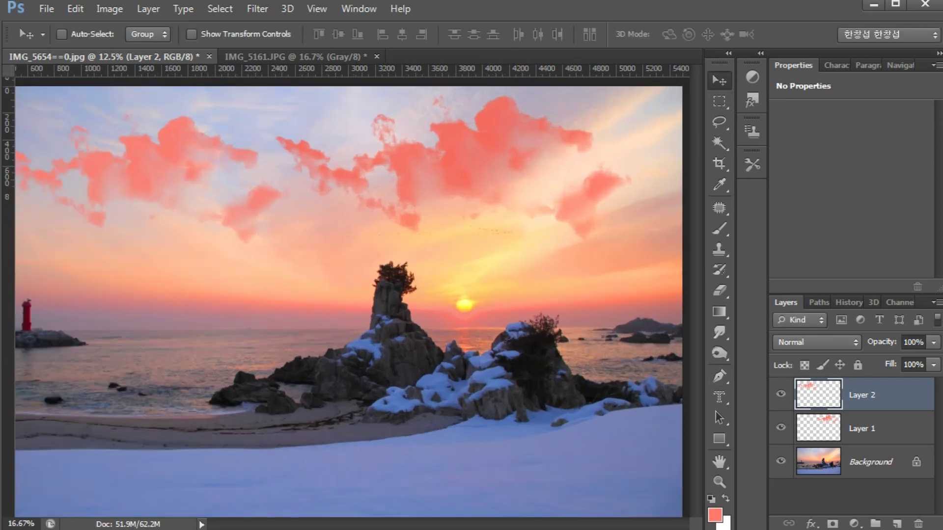
pyautogui.scroll(5, 352, 295)
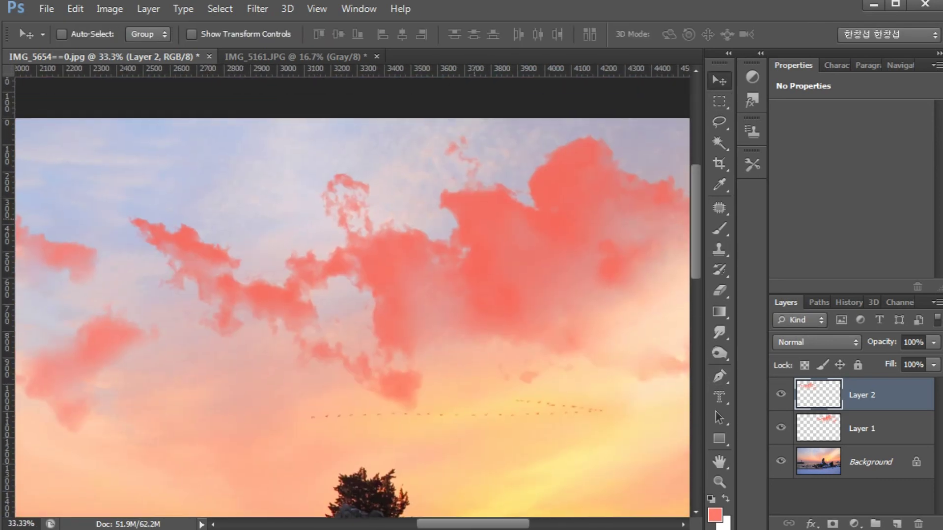
pyautogui.scroll(3, 506, 176)
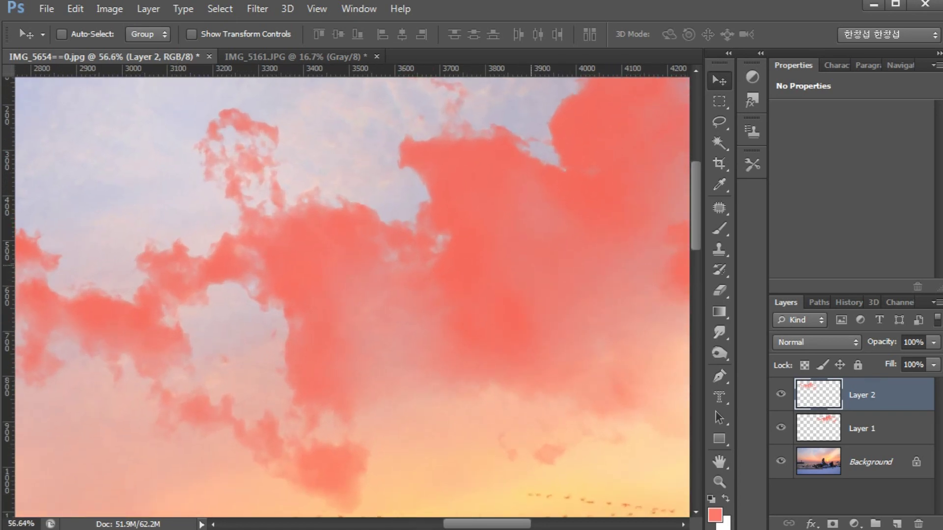
pyautogui.scroll(1, 352, 294)
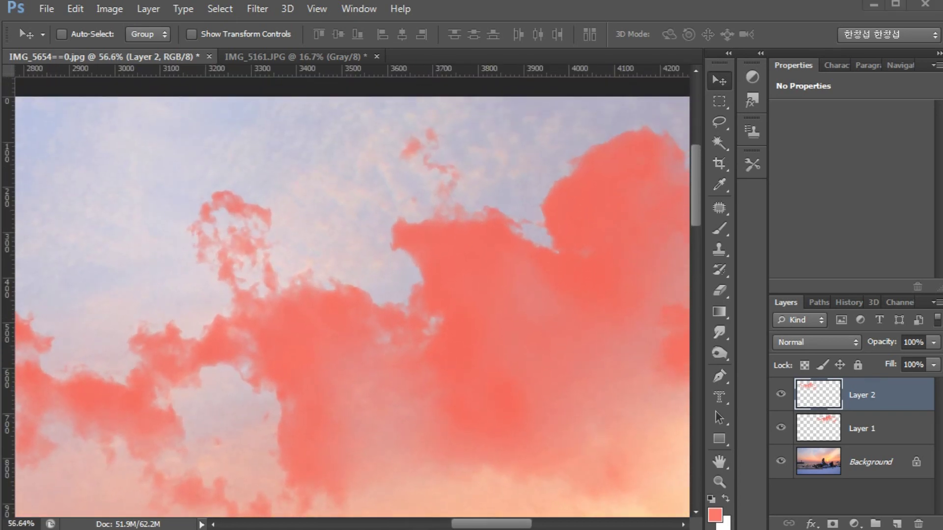
pyautogui.moveTo(350, 132)
pyautogui.mouseDown()
pyautogui.moveTo(326, 199)
pyautogui.moveTo(344, 142)
pyautogui.moveTo(347, 203)
pyautogui.mouseUp()
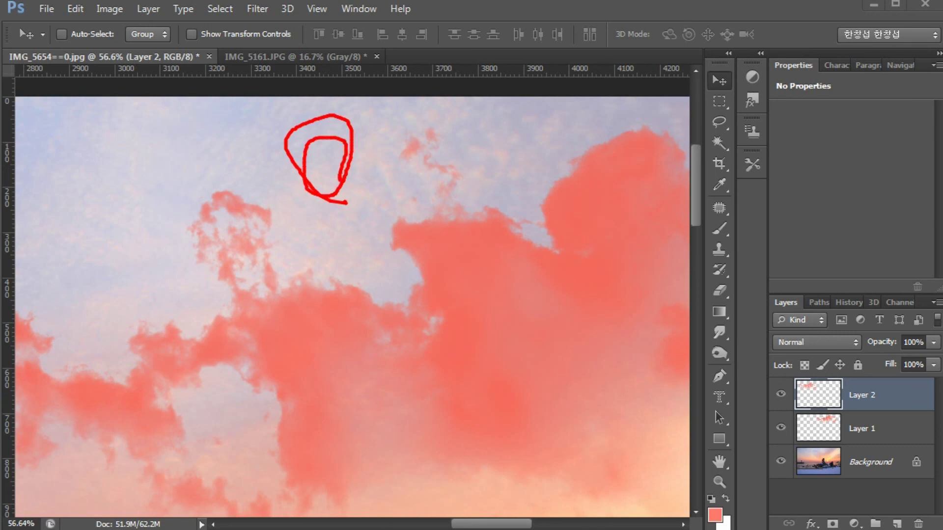
pyautogui.moveTo(420, 280)
pyautogui.mouseDown()
pyautogui.moveTo(393, 248)
pyautogui.moveTo(413, 244)
pyautogui.mouseUp()
pyautogui.moveTo(556, 229)
pyautogui.mouseDown()
pyautogui.moveTo(565, 201)
pyautogui.moveTo(563, 216)
pyautogui.mouseUp()
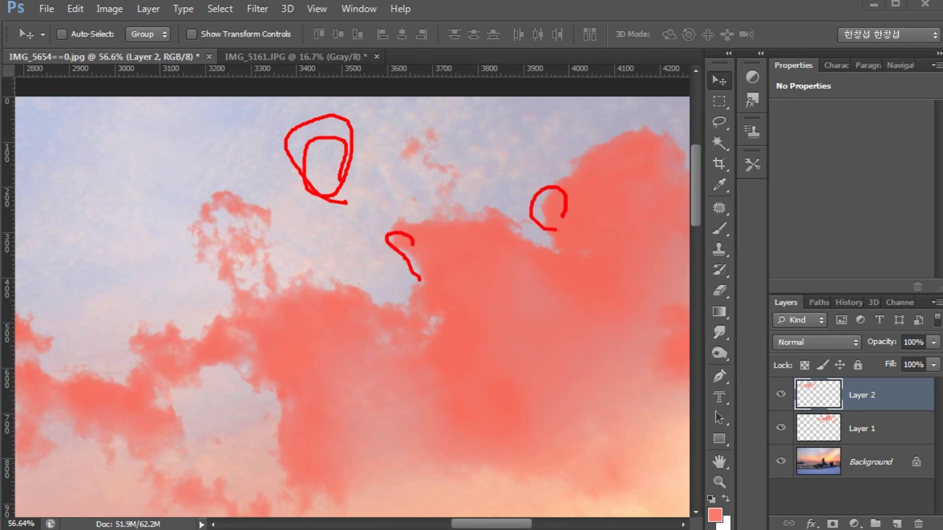
pyautogui.moveTo(371, 187); pyautogui.dragTo(376, 170)
pyautogui.moveTo(412, 275)
pyautogui.mouseDown()
pyautogui.moveTo(423, 252)
pyautogui.moveTo(430, 268)
pyautogui.mouseUp()
pyautogui.press('Escape')
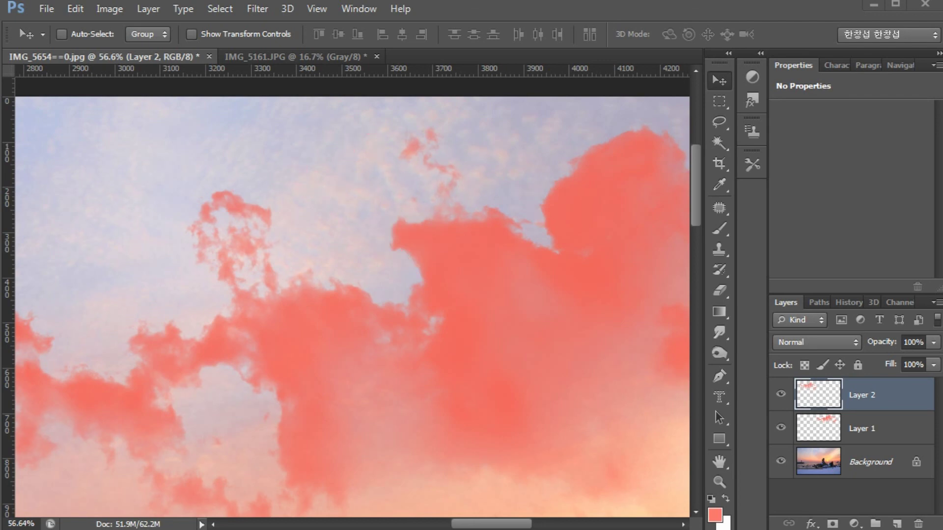
# Soften the Layer 1 cloud with a Gaussian Blur of 2.8 pixels radius.
pyautogui.click(874, 429)
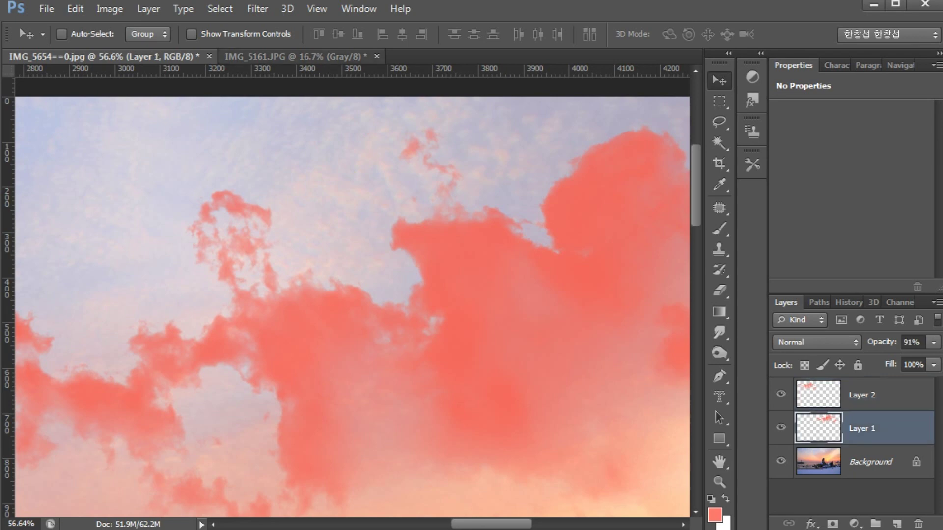
pyautogui.click(258, 8)
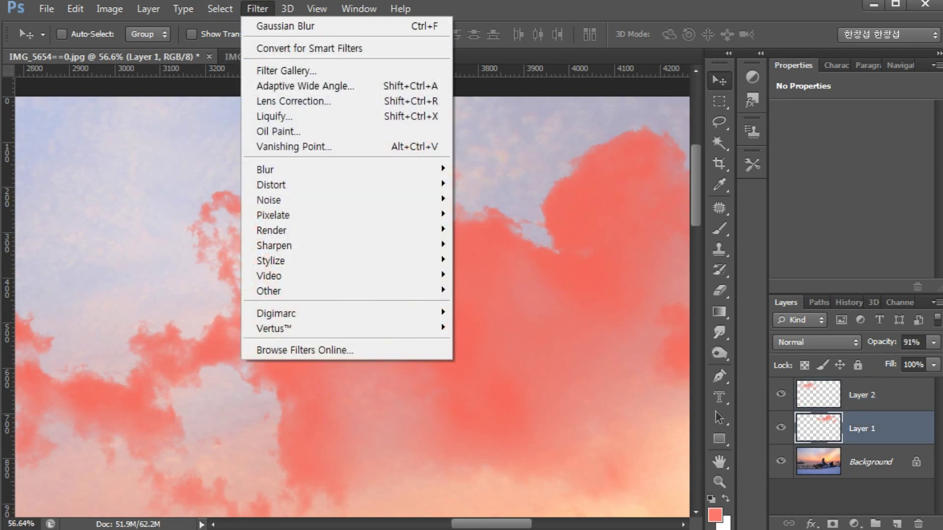
pyautogui.moveTo(295, 170)
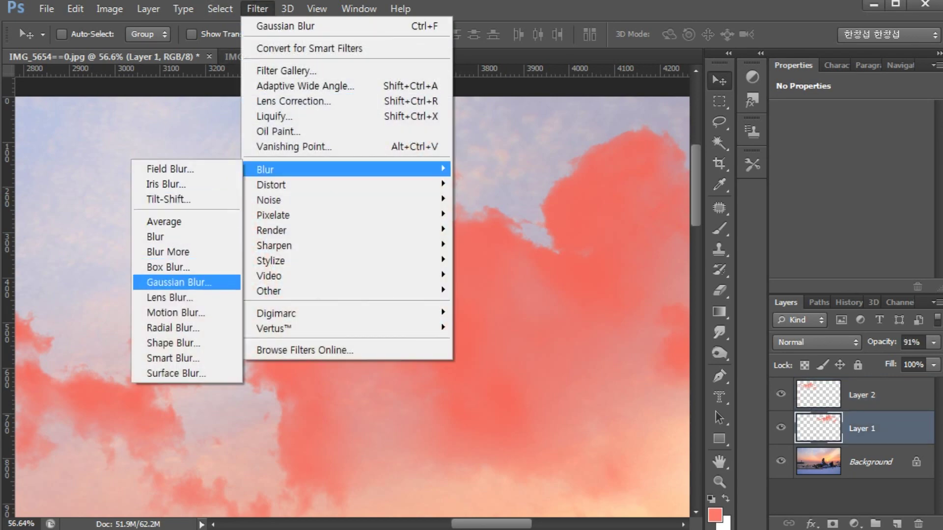
pyautogui.click(179, 283)
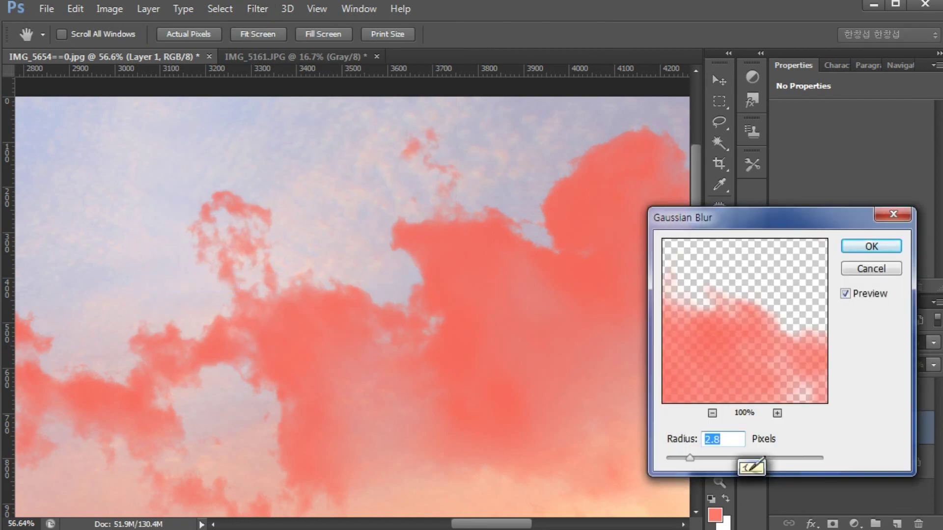
pyautogui.click(845, 293)
pyautogui.click(846, 294)
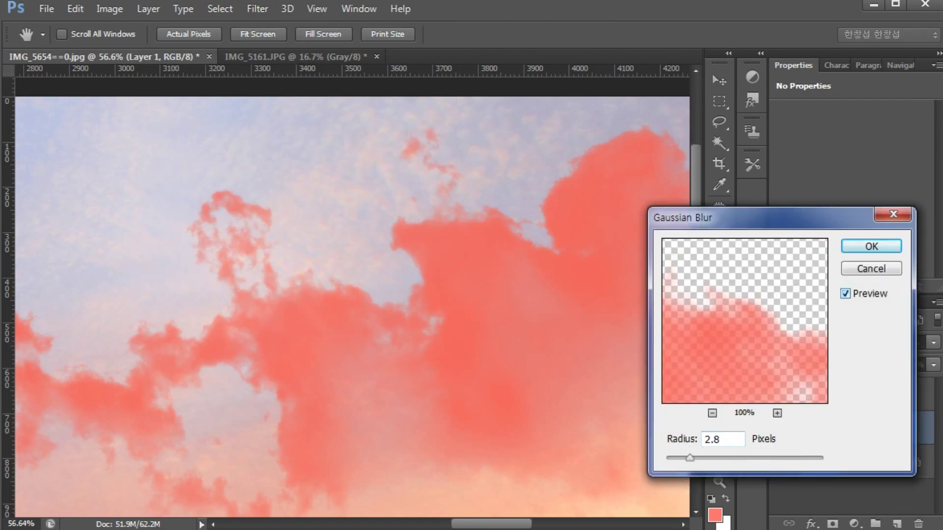
pyautogui.press('Return')
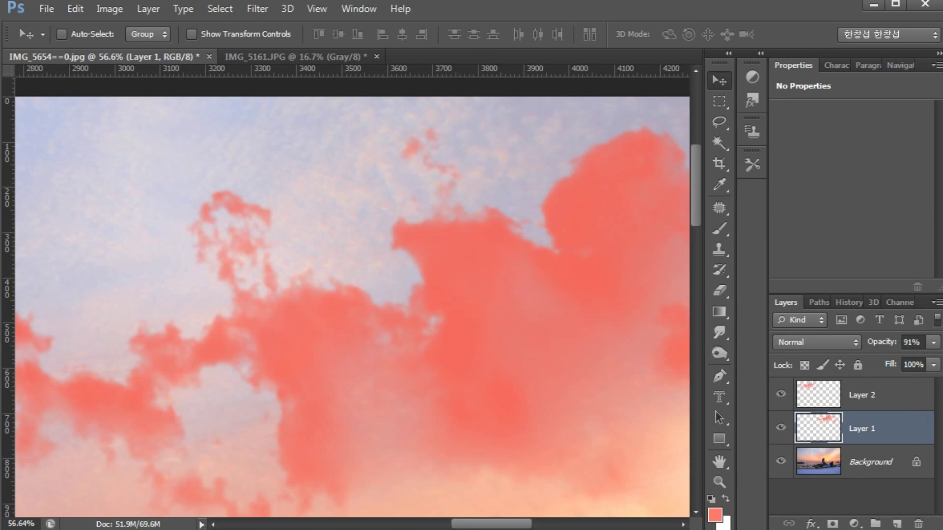
# Check the blurred Layer 1 cloud at several magnifications and inspect the Layer 2 cloud's edges up close.
pyautogui.hotkey('ctrl', '-')
pyautogui.hotkey('ctrl', '-')
pyautogui.hotkey('ctrl', '-')
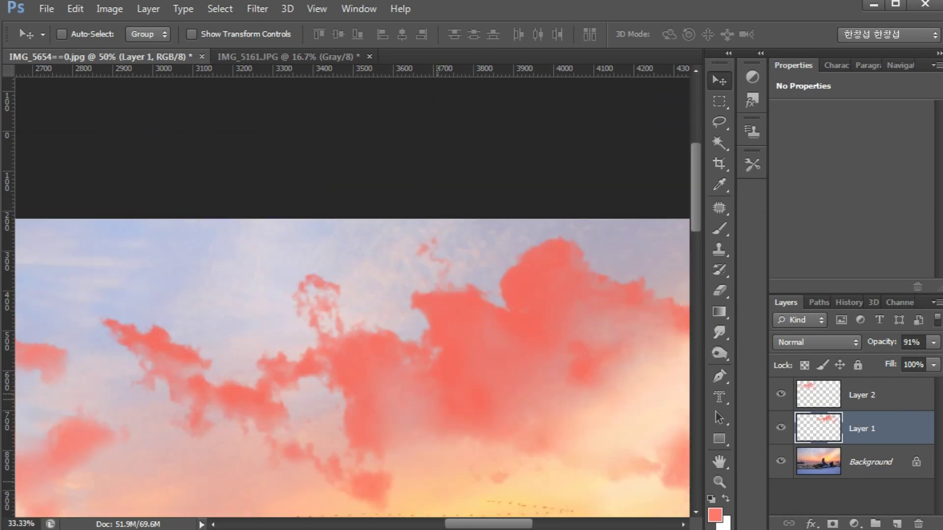
pyautogui.hotkey('ctrl', '-')
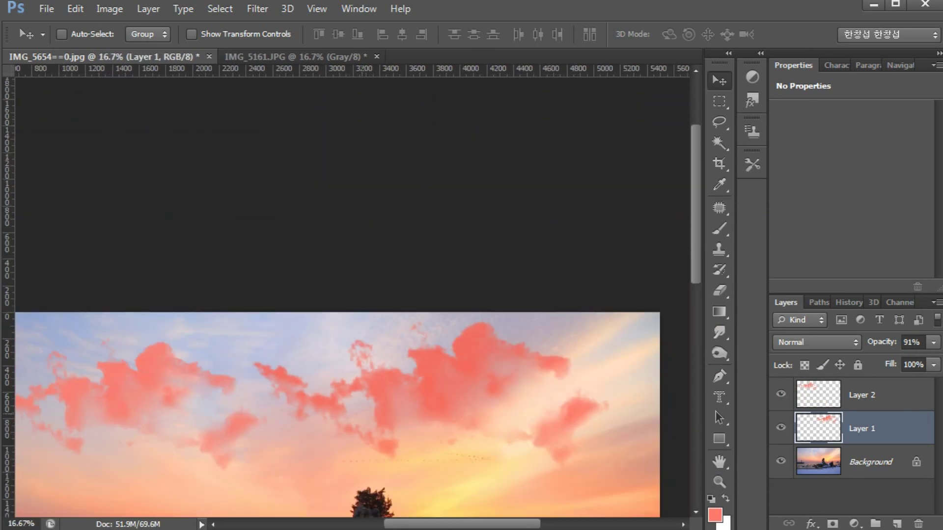
pyautogui.hotkey('ctrl', '+')
pyautogui.hotkey('ctrl', '+')
pyautogui.hotkey('ctrl', '+')
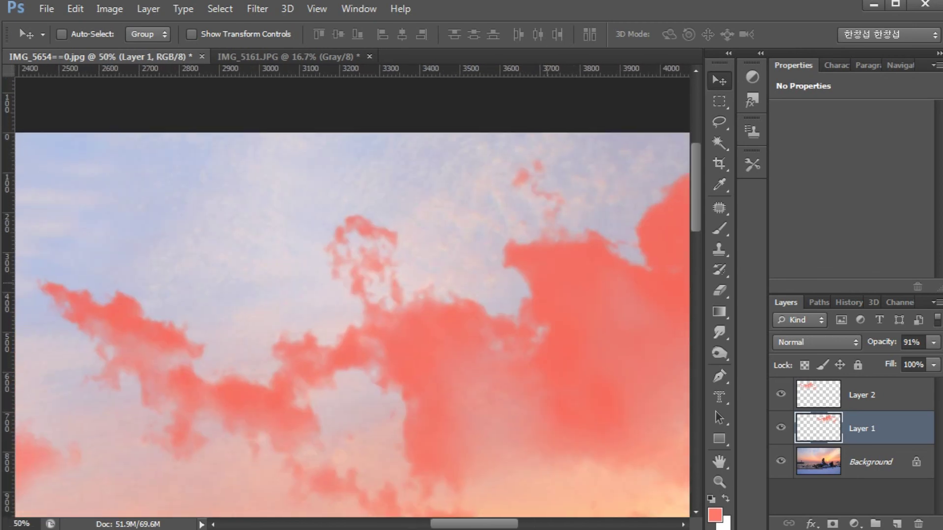
pyautogui.moveTo(153, 259); pyautogui.dragTo(352, 252)
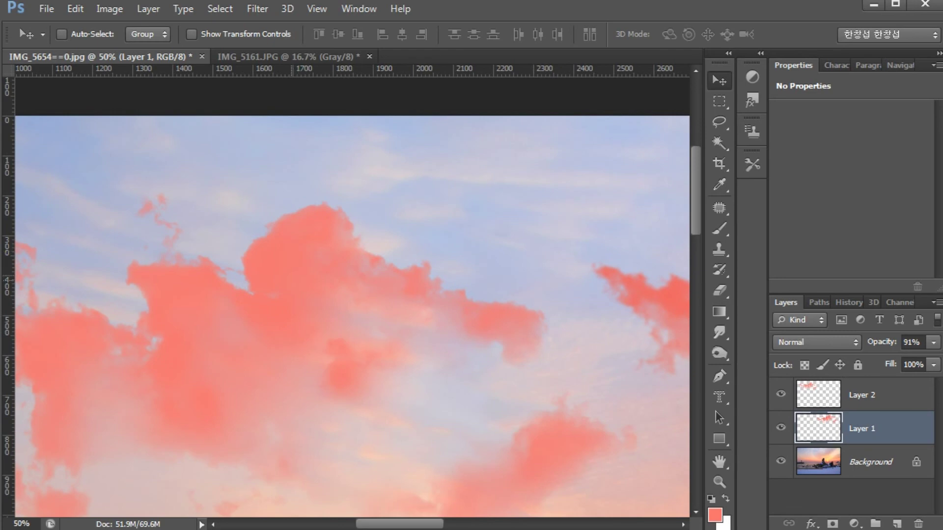
# Soften the Layer 2 cloud with a Gaussian Blur of 2.1 pixels radius.
pyautogui.hotkey('alt', ']')
pyautogui.hotkey('alt', 't')
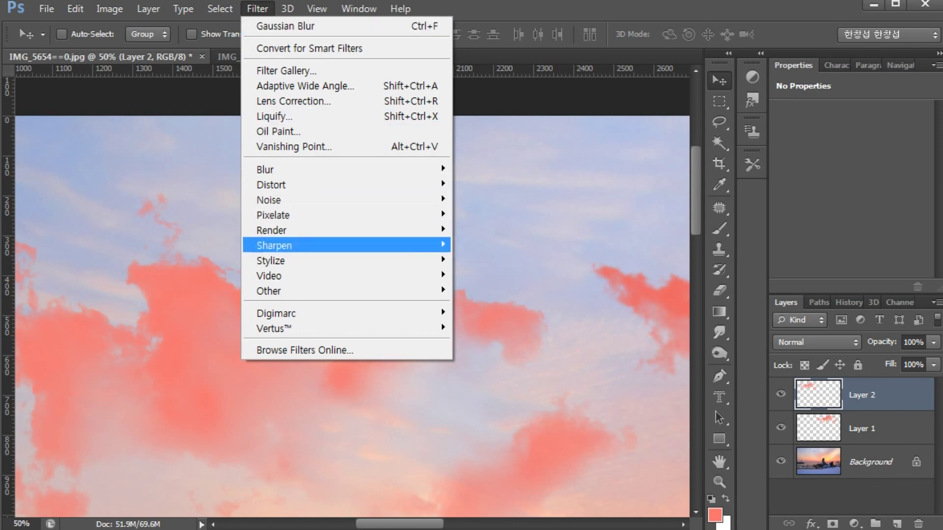
pyautogui.press('Up')
pyautogui.press('Right')
pyautogui.press('Down')
pyautogui.press('Down')
pyautogui.press('Down')
pyautogui.press('Down')
pyautogui.press('Down')
pyautogui.press('Down')
pyautogui.press('Down')
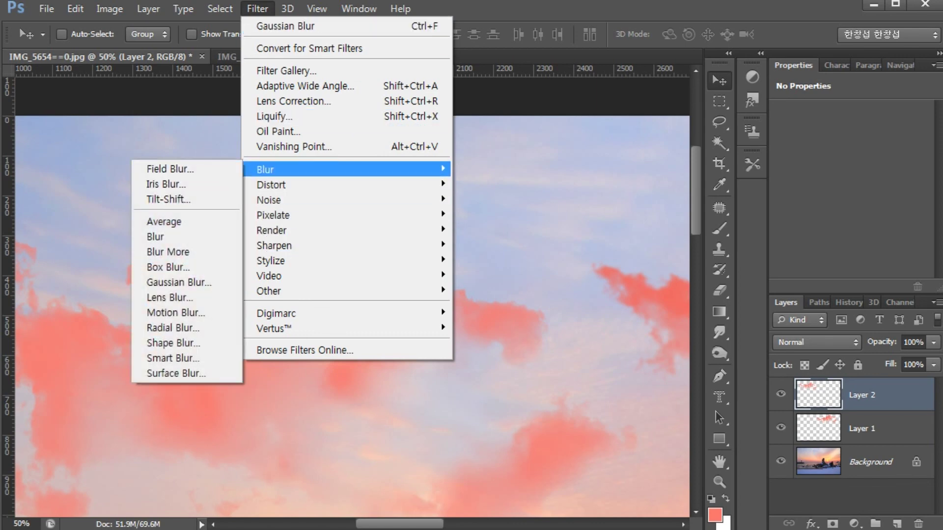
pyautogui.press('Return')
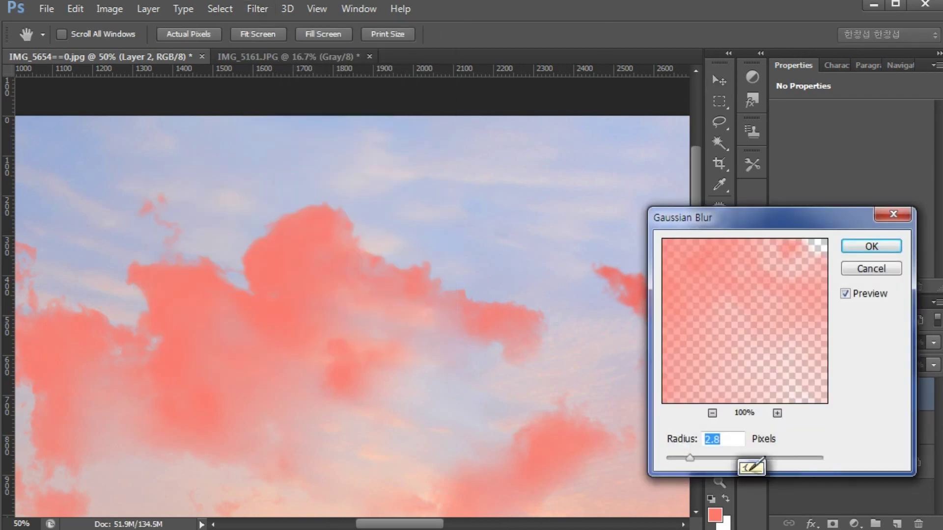
pyautogui.write('2.1')
pyautogui.press('Return')
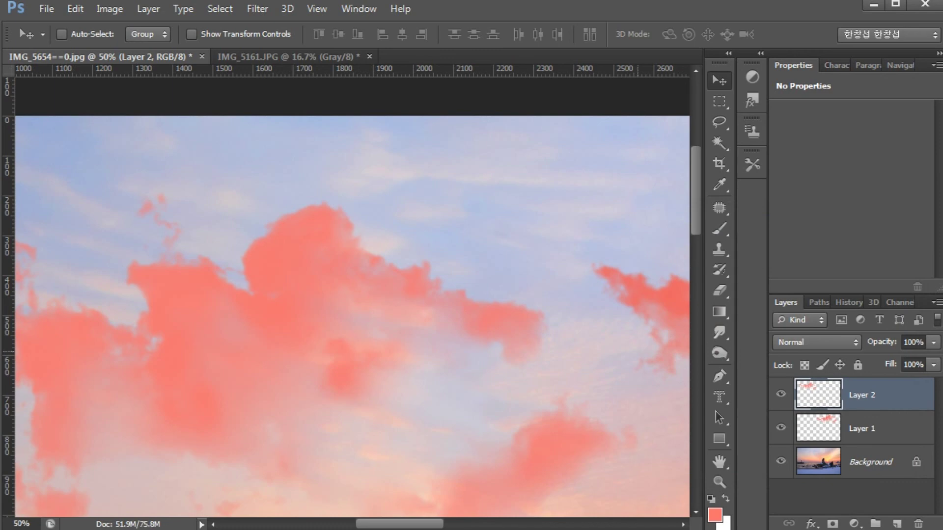
# Lower the opacity of Layer 2 to 82%.
pyautogui.hotkey('ctrl', '-')
pyautogui.hotkey('ctrl', '-')
pyautogui.hotkey('ctrl', '-')
pyautogui.hotkey('ctrl', '-')
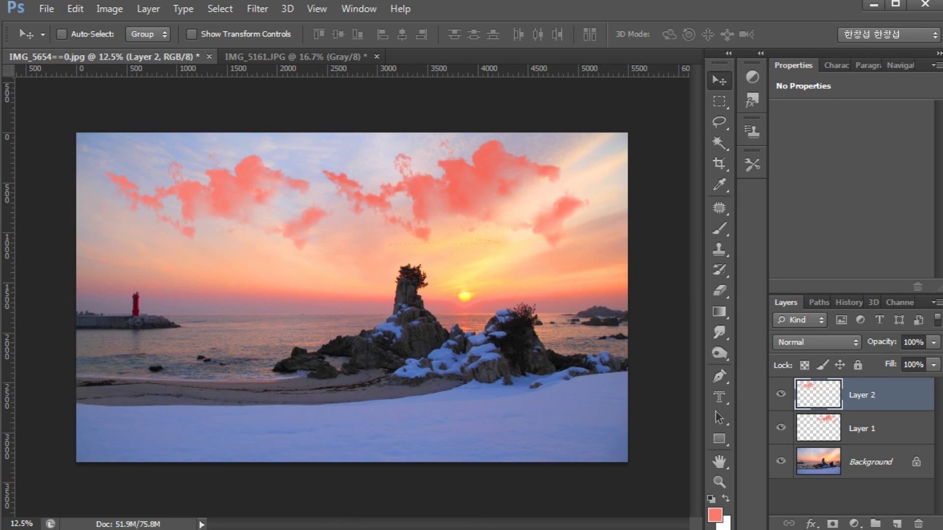
pyautogui.click(913, 342)
pyautogui.write('82')
pyautogui.press('Return')
# Lower the opacity of Layer 1 to 78%.
pyautogui.click(864, 428)
pyautogui.press('7')
pyautogui.press('9')
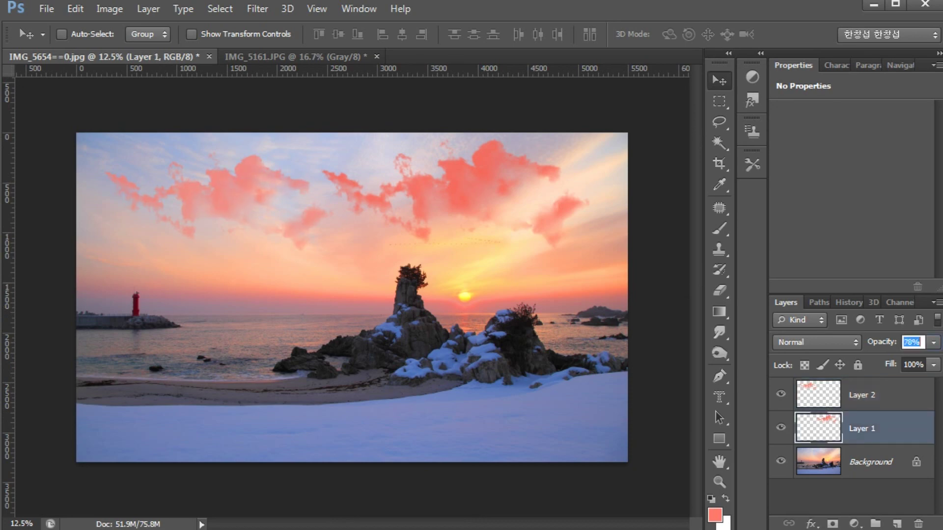